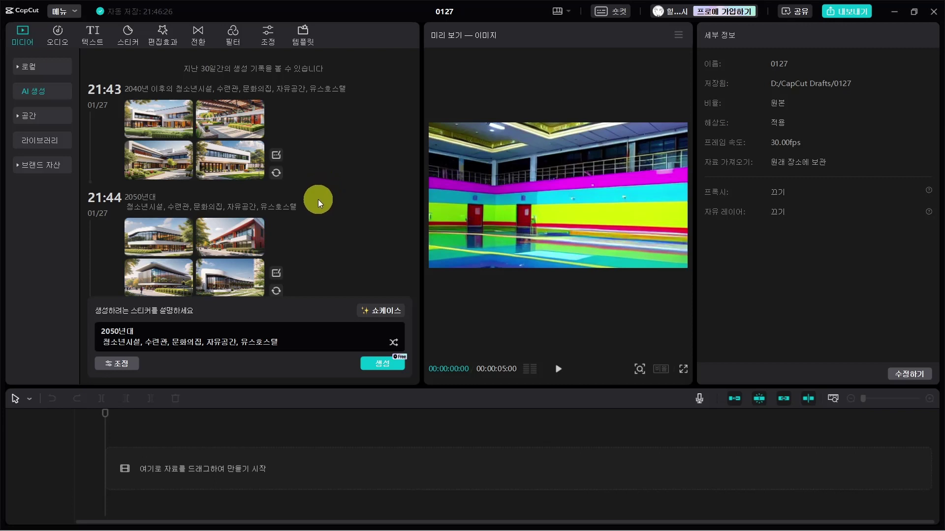
- Browse the local, space and brand asset media sources, ending on the AI generation (AI 생성) history
click(26, 35)
click(32, 92)
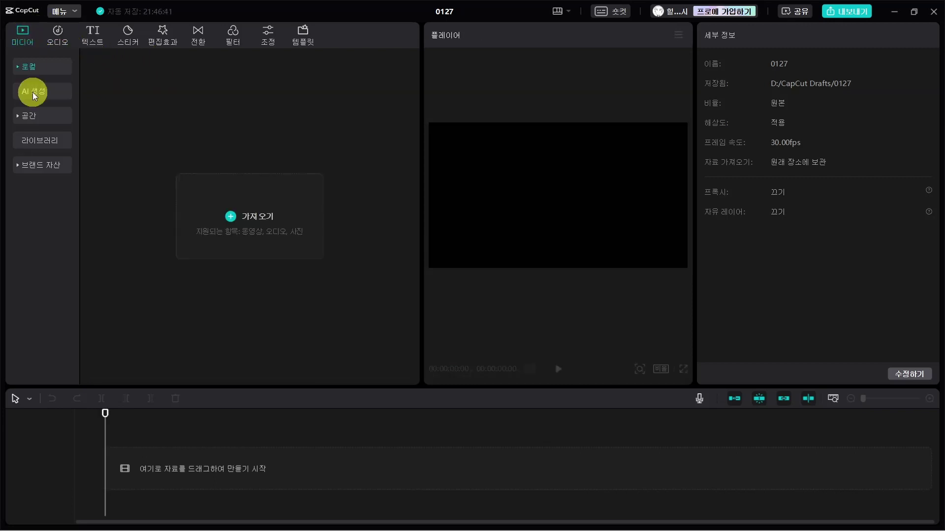
click(29, 116)
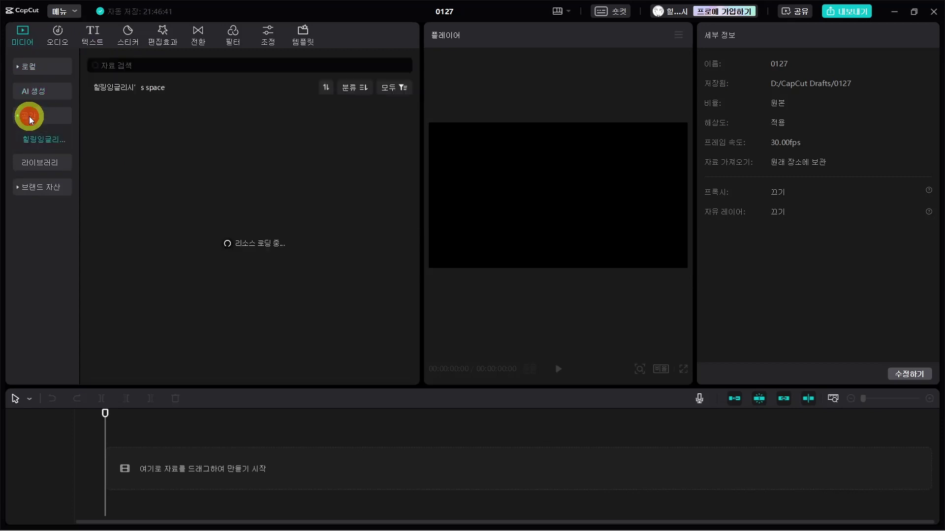
click(47, 190)
click(44, 188)
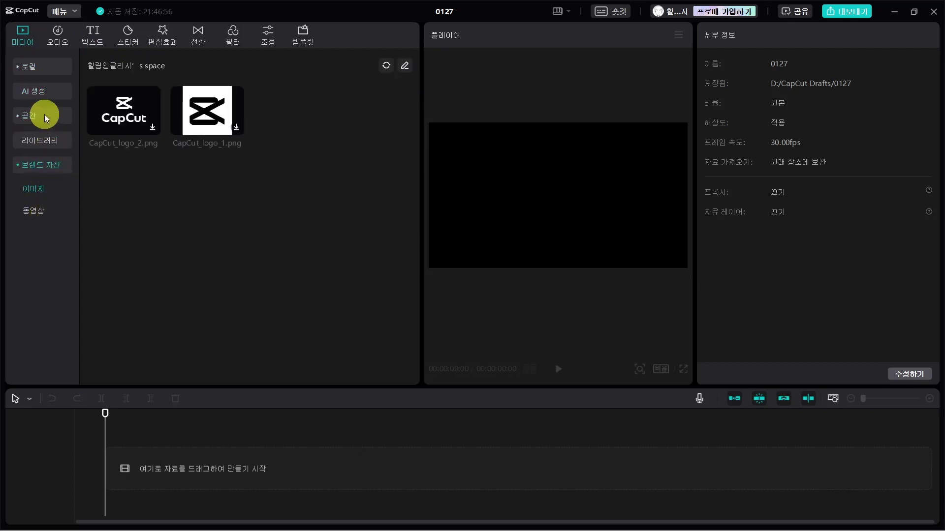
click(45, 115)
click(35, 193)
click(31, 117)
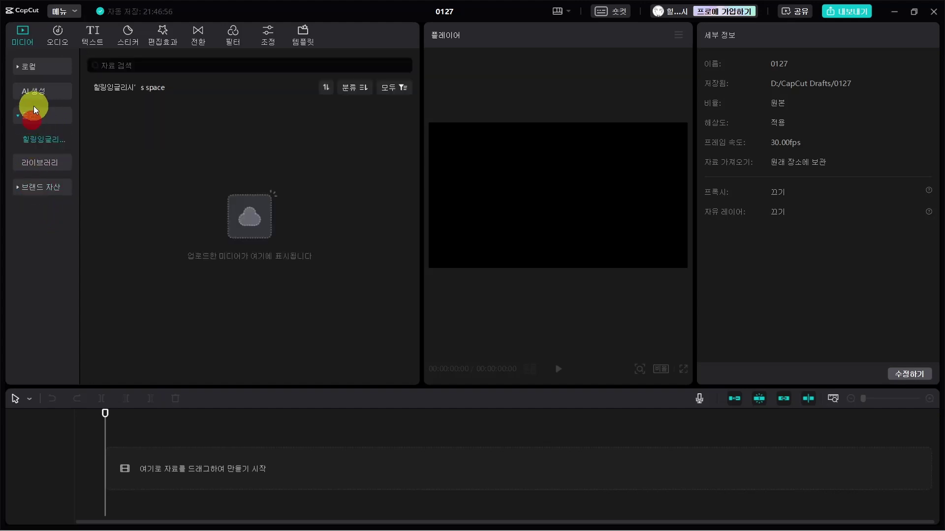
click(36, 93)
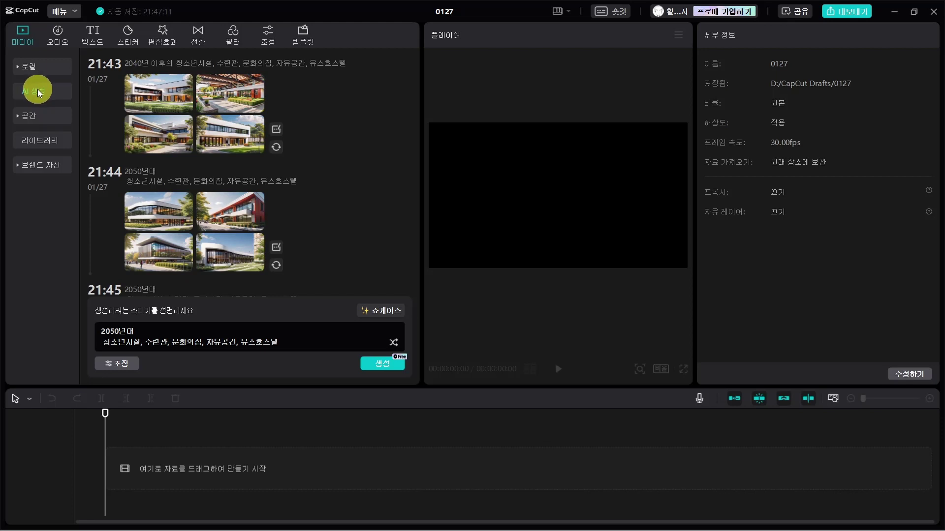
scroll(315, 191, up, 1)
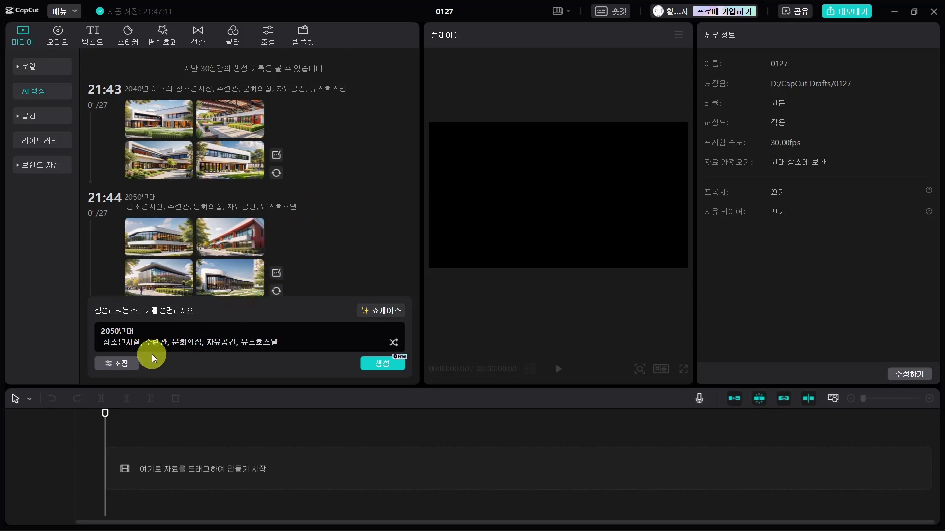
- Set the AI image generation style to 일반 after comparing it with 재패니메이션
click(115, 368)
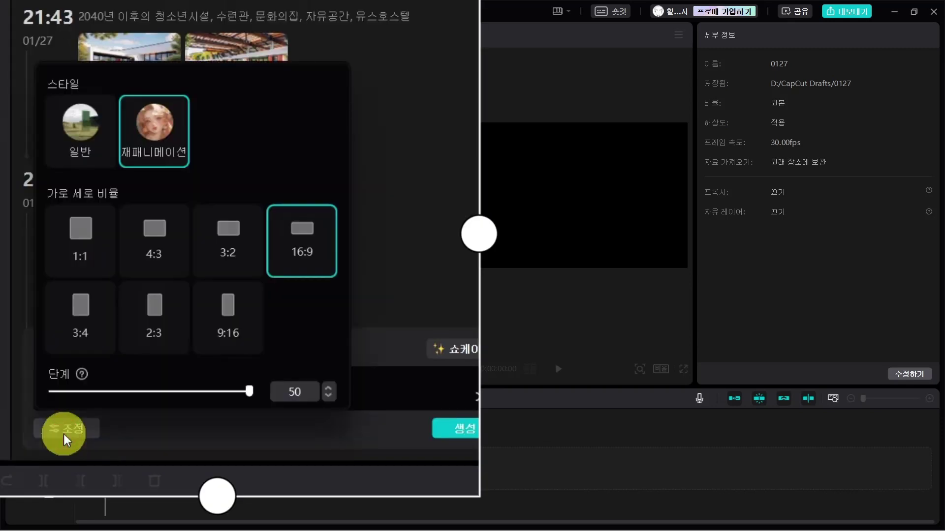
click(83, 119)
click(150, 122)
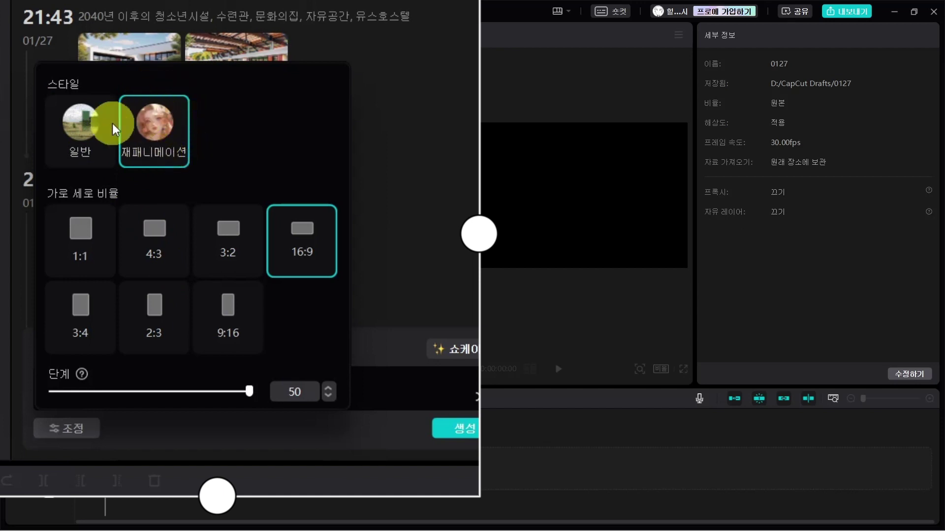
click(81, 123)
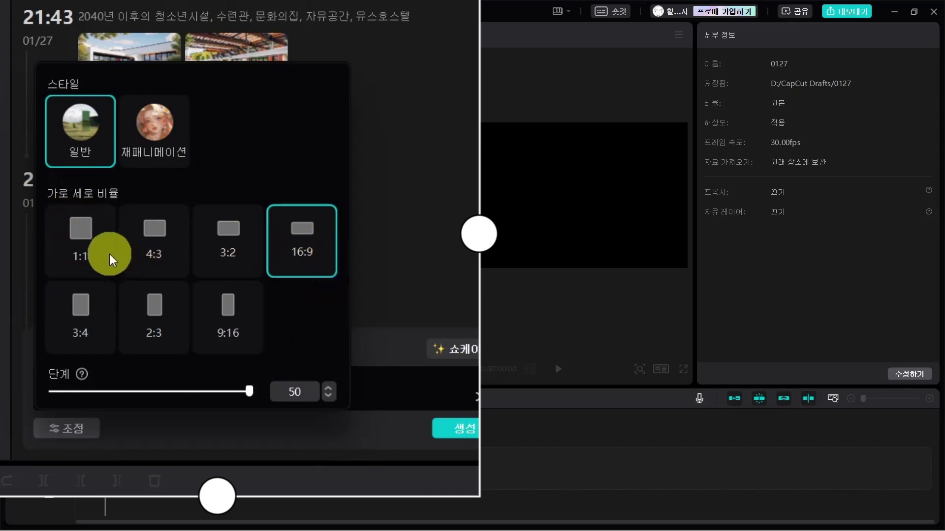
- Compare the 1:1 and 9:16 aspect ratios, set the ratio to 16:9 and the 단계 value to 50, and close the settings
click(83, 234)
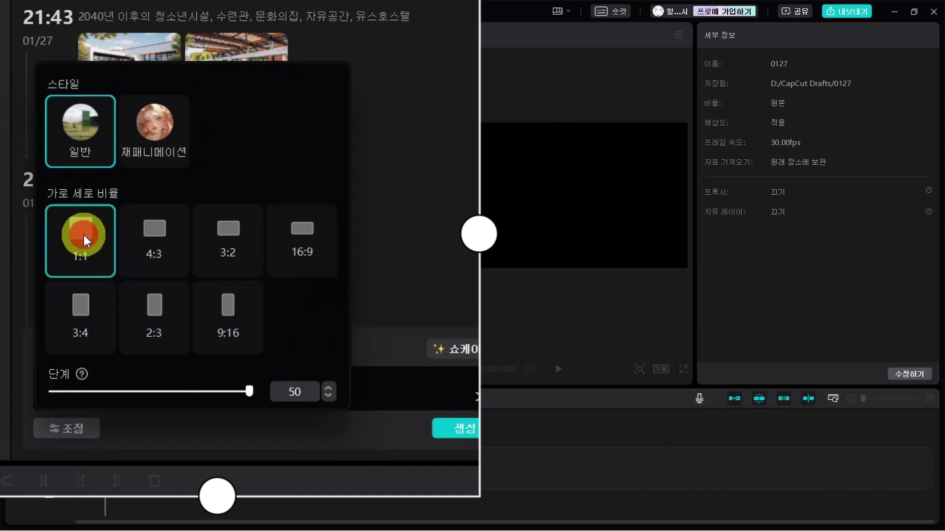
click(305, 234)
click(228, 310)
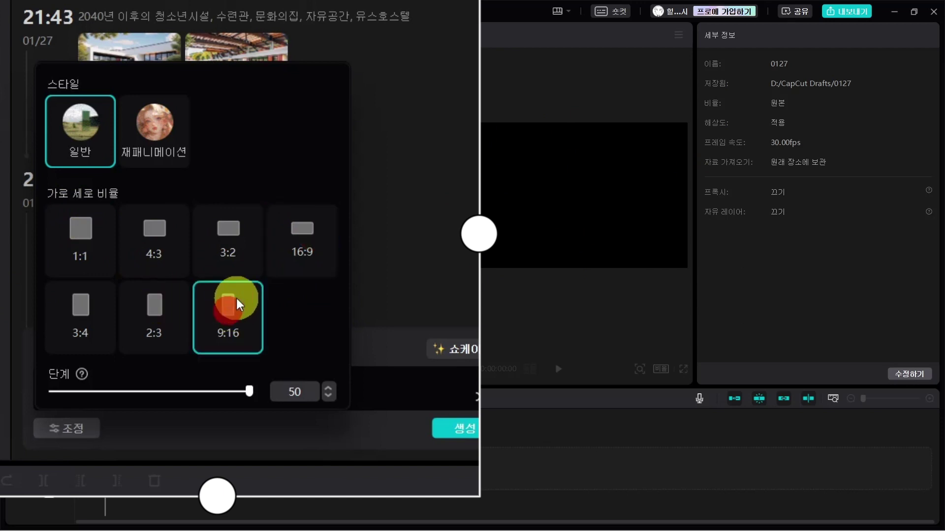
click(66, 232)
click(298, 229)
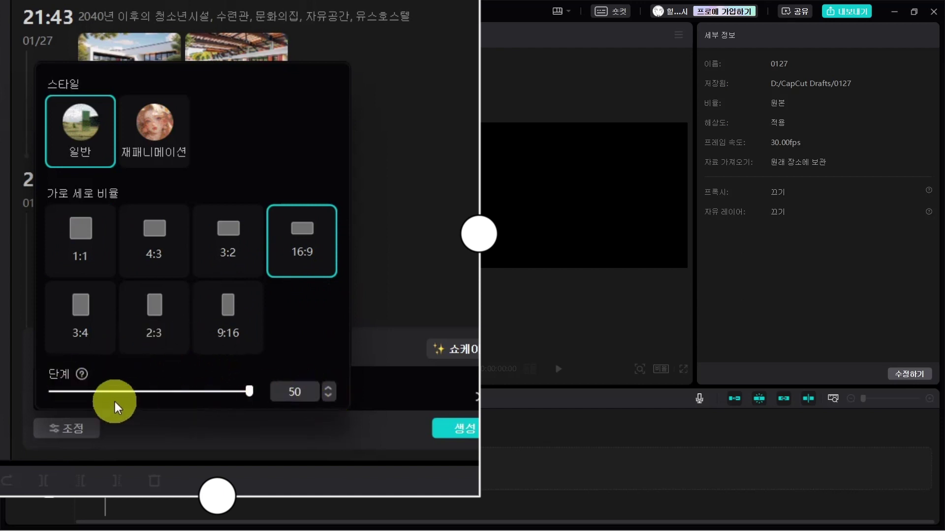
drag(80, 393, 266, 398)
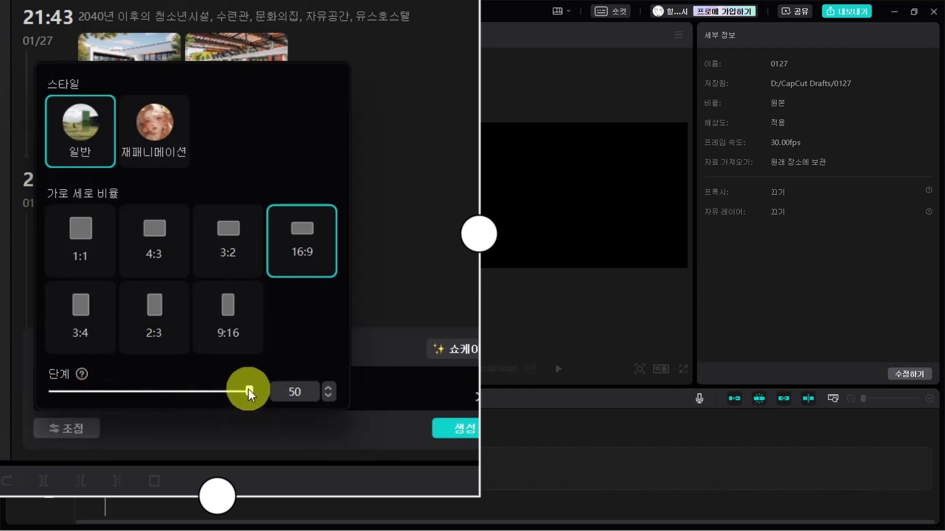
click(445, 196)
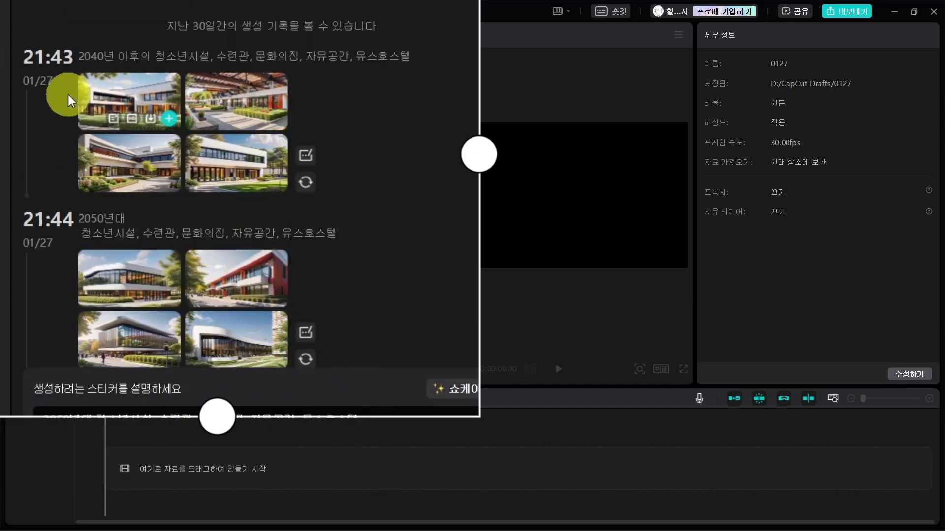
- Preview the four generated building images of the 21:43 batch for the 2040년 이후 prompt
mouse_move(130, 77)
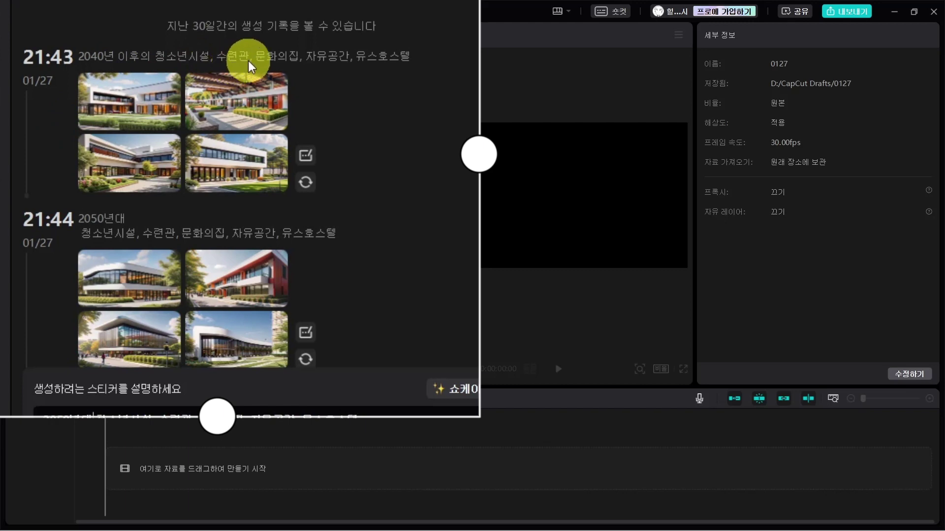
click(146, 99)
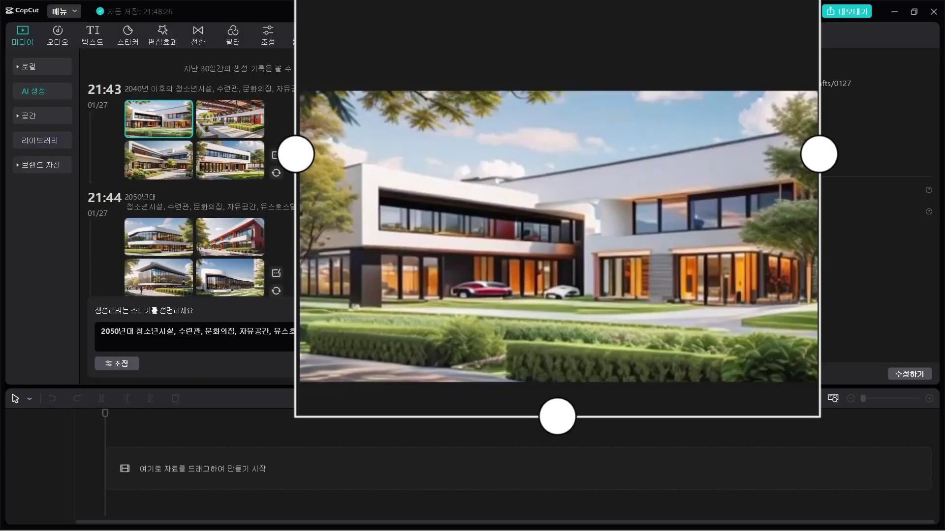
click(238, 119)
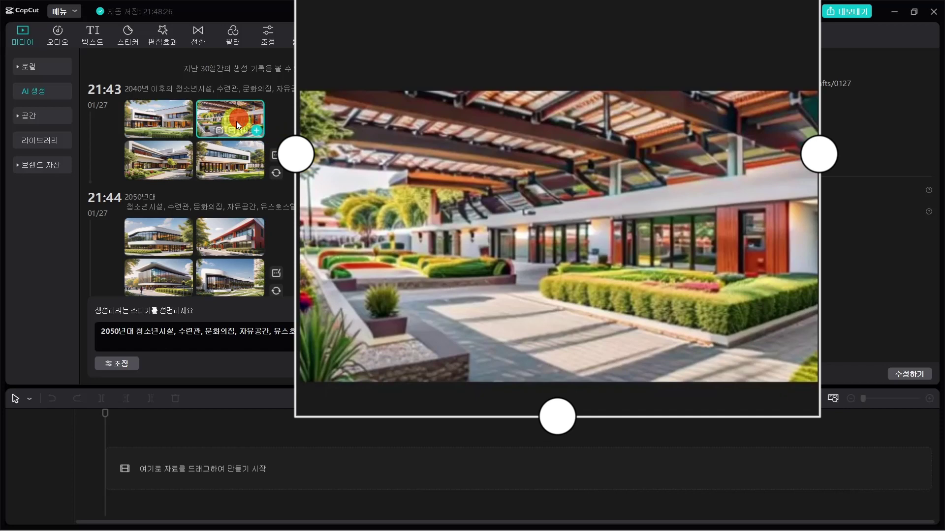
click(171, 153)
click(243, 159)
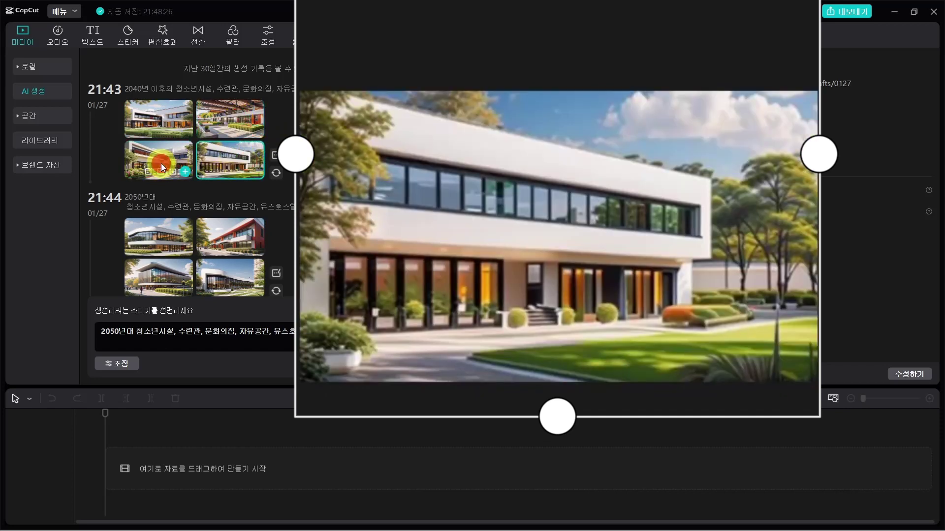
click(161, 163)
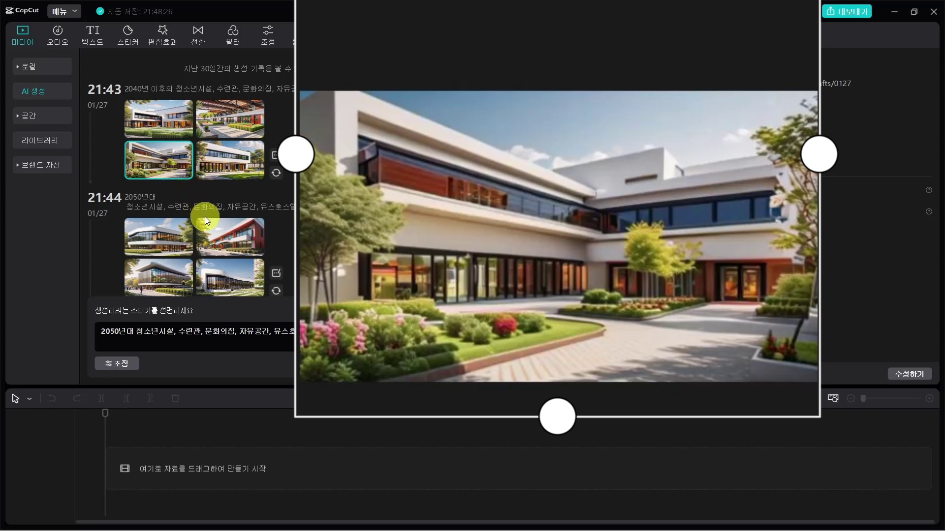
- Preview the four generated images of the 21:44 batch for the 2050년대 prompt
click(160, 232)
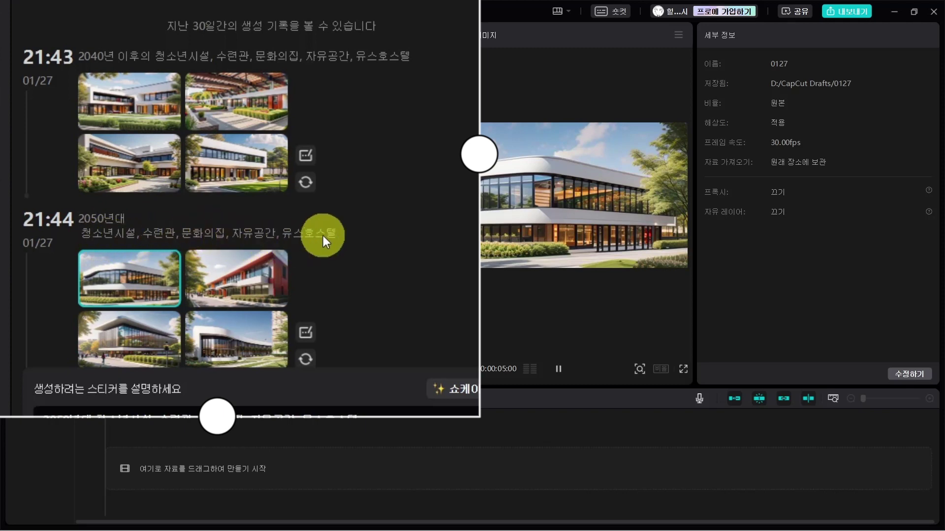
click(236, 284)
click(127, 324)
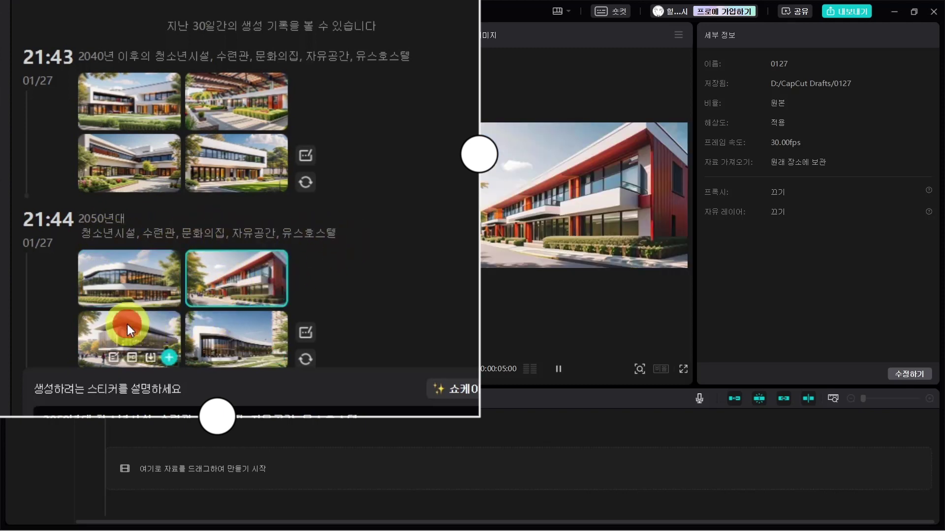
click(271, 345)
- Try the 재패니메이션 style in the generation settings and switch back to 일반
scroll(276, 330, down, 4)
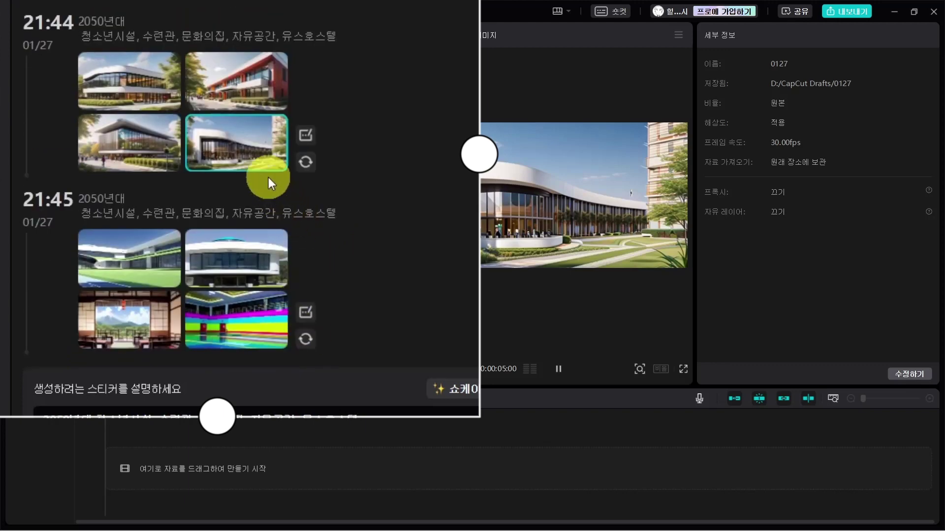
click(138, 410)
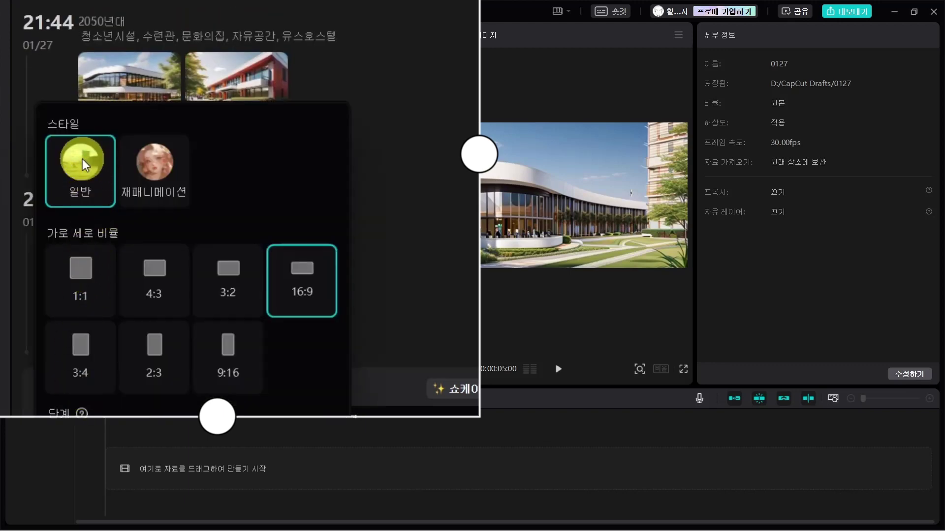
click(150, 158)
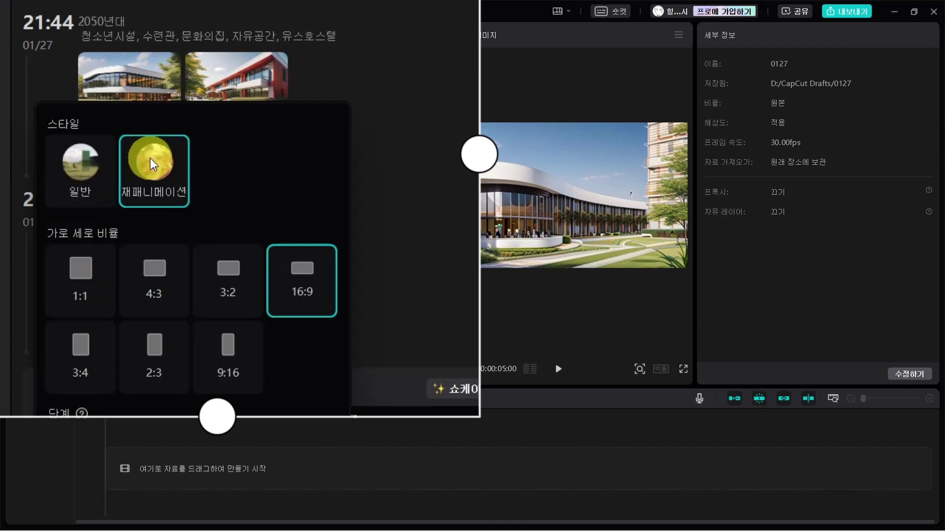
click(92, 158)
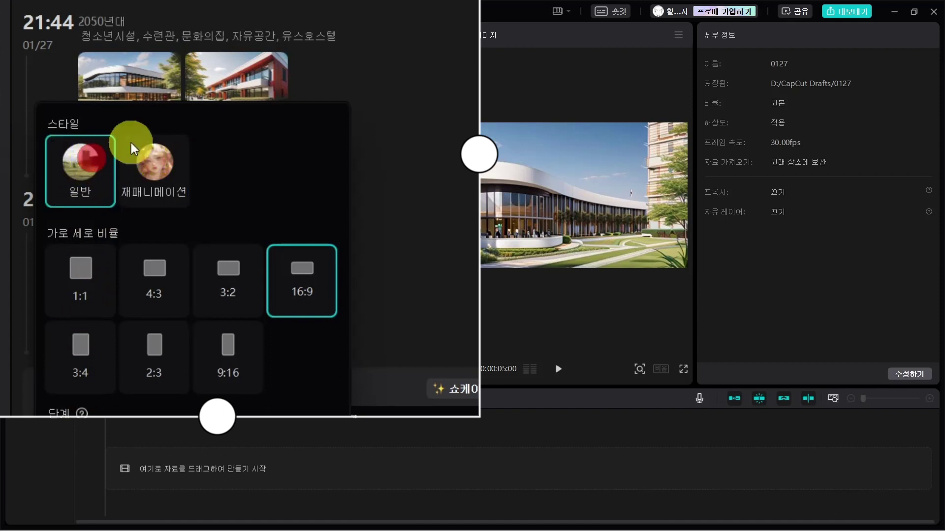
click(422, 108)
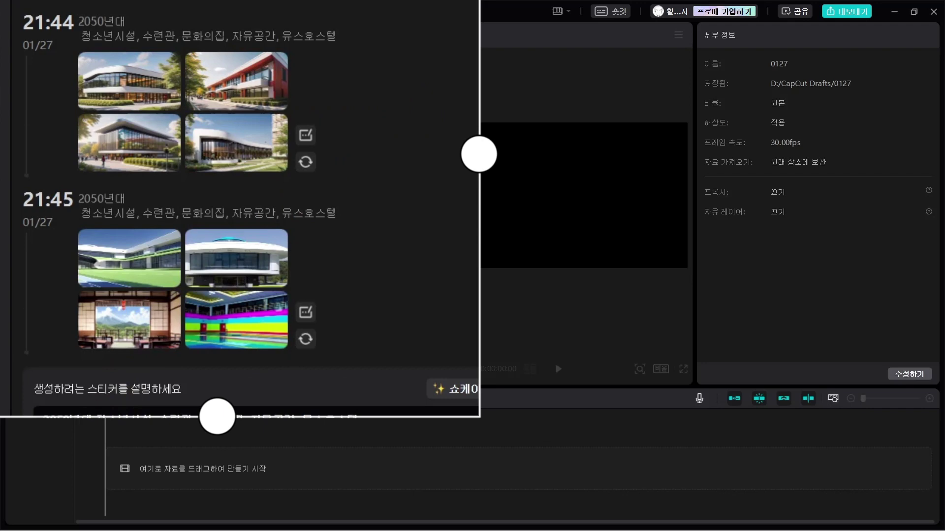
- Preview the four generated images of the 21:45 batch, including the Mount Fuji room and the colourful gymnasium
click(129, 258)
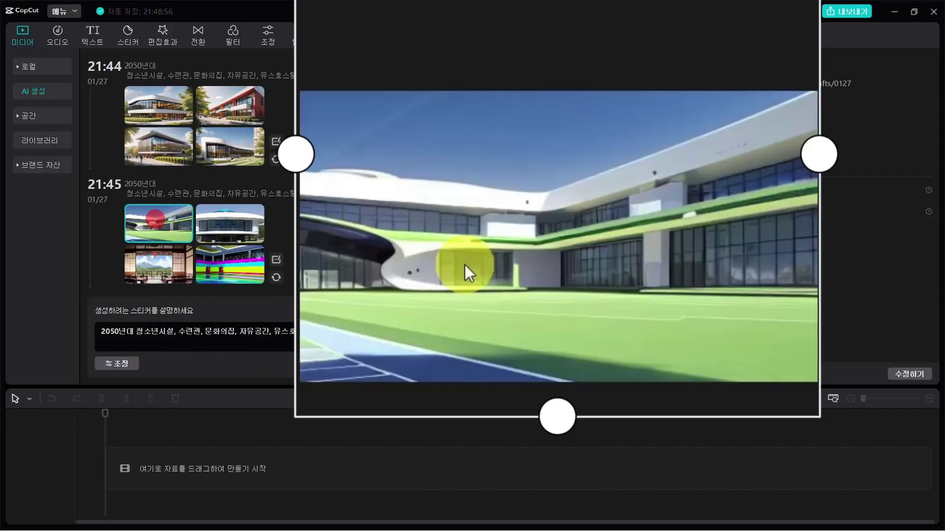
click(232, 224)
click(158, 259)
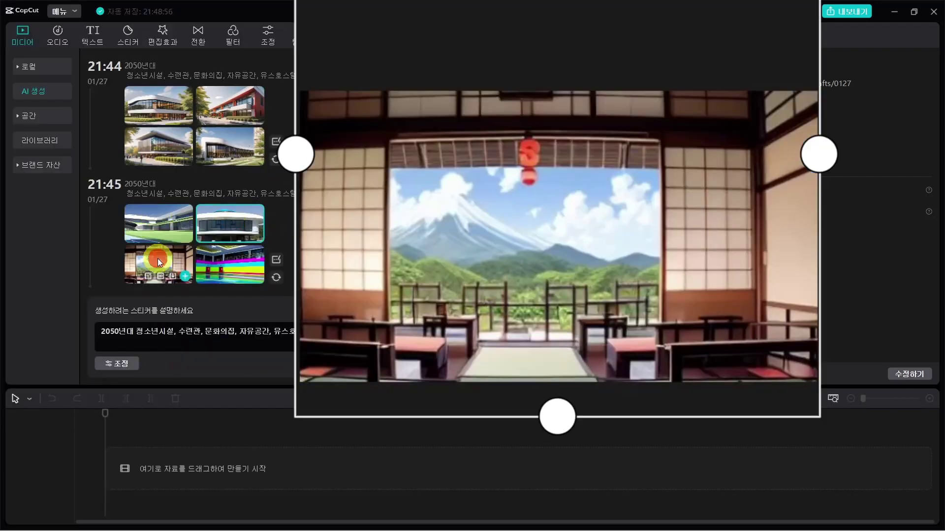
click(197, 260)
click(170, 259)
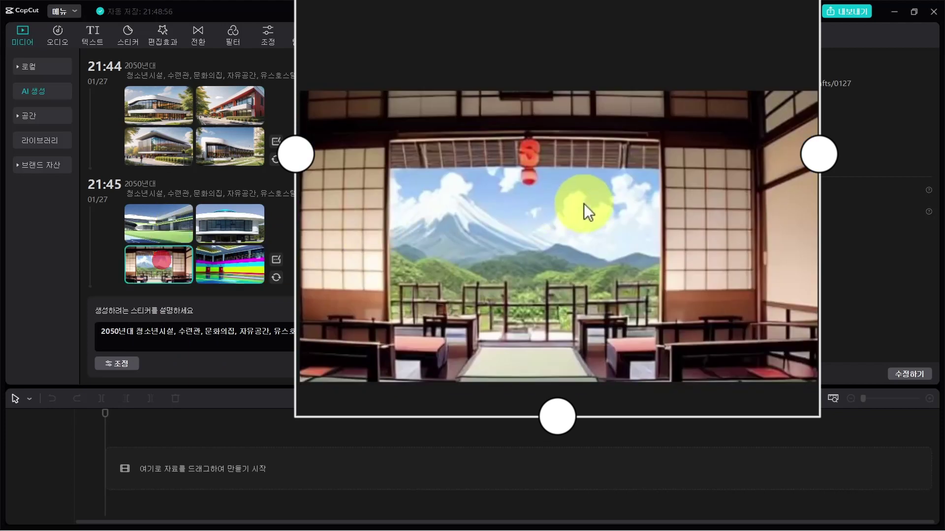
click(238, 252)
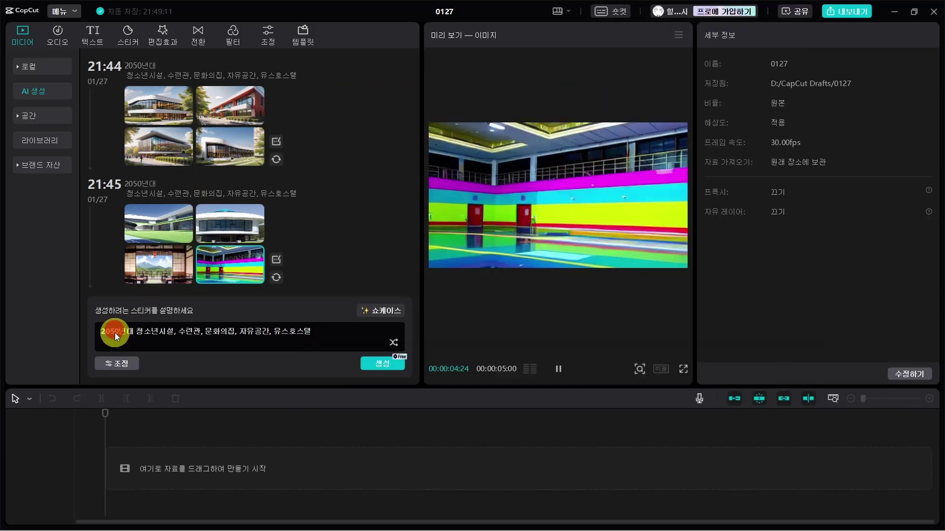
- Change the year at the start of the image prompt to 3000년대
key(BackSpace)
key(BackSpace)
key(BackSpace)
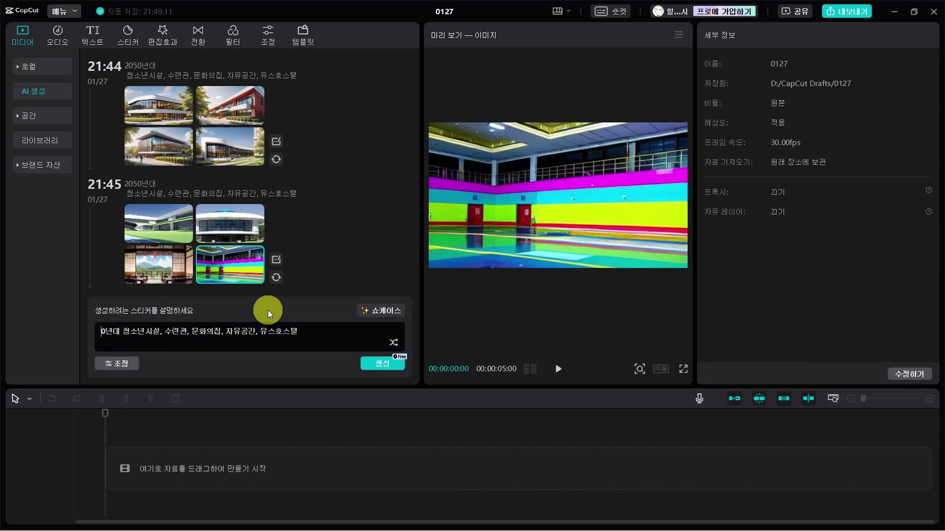
text(300)
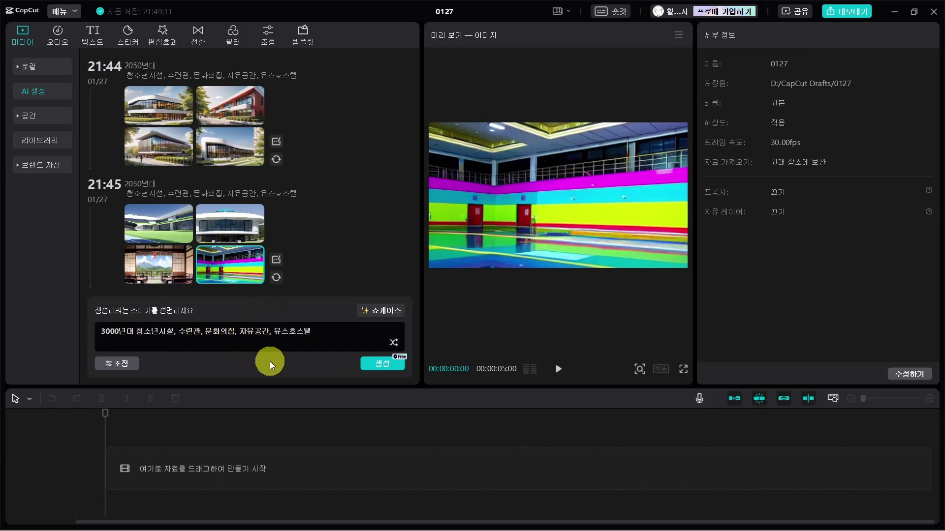
- Check that the 일반 style and 16:9 ratio are selected and generate images from the 3000년대 prompt
click(124, 366)
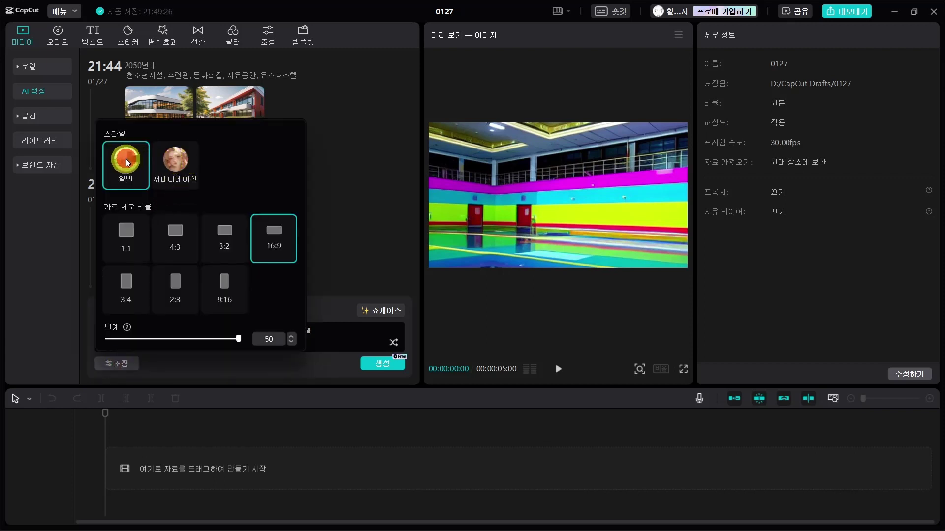
click(330, 252)
right_click(340, 209)
click(382, 366)
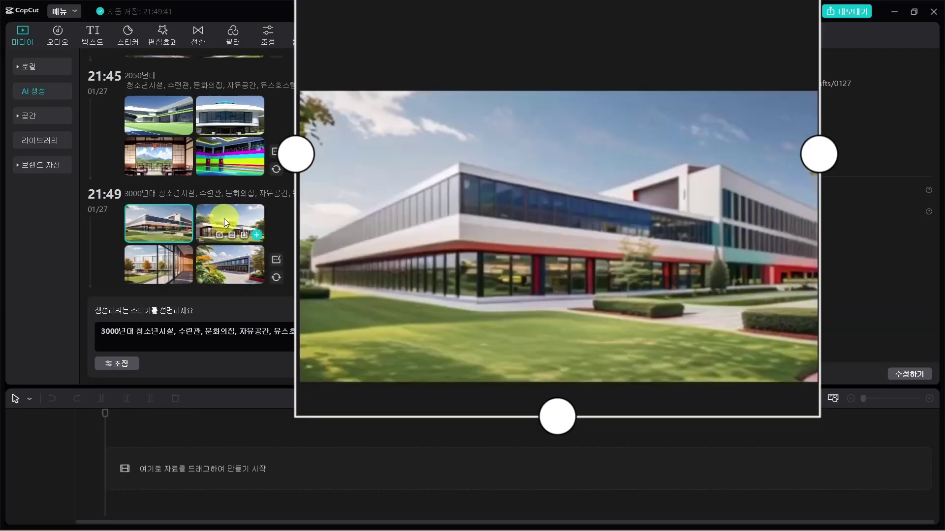
- Preview the two lower images of the 3000년대 batch, the glass-walled interior and the building behind plants
click(151, 261)
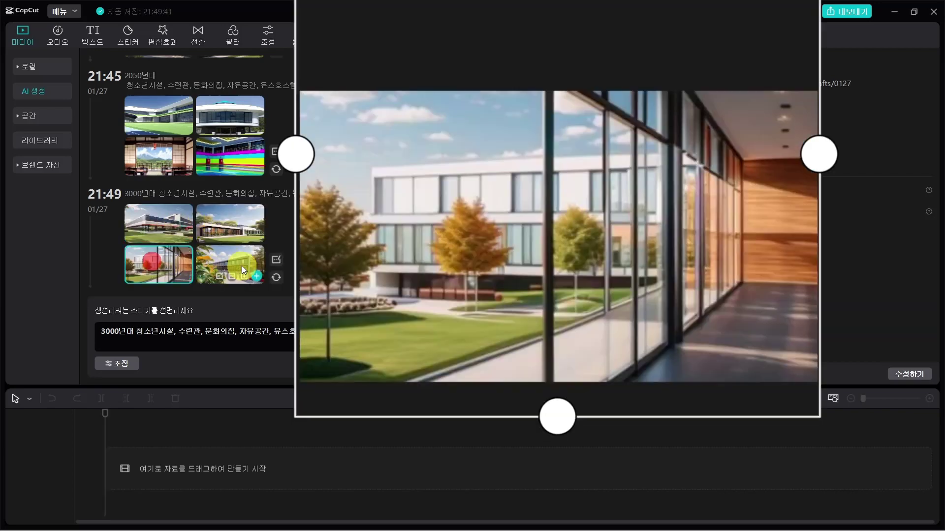
click(241, 265)
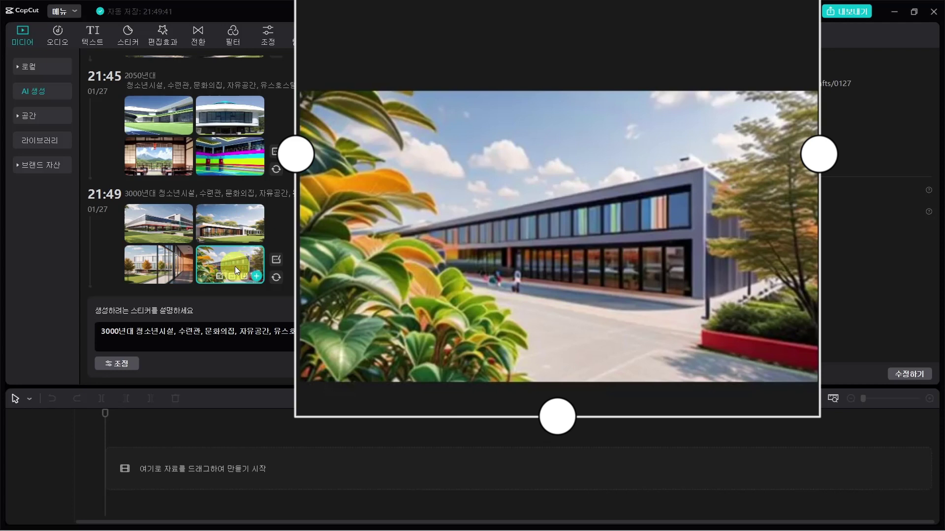
click(167, 265)
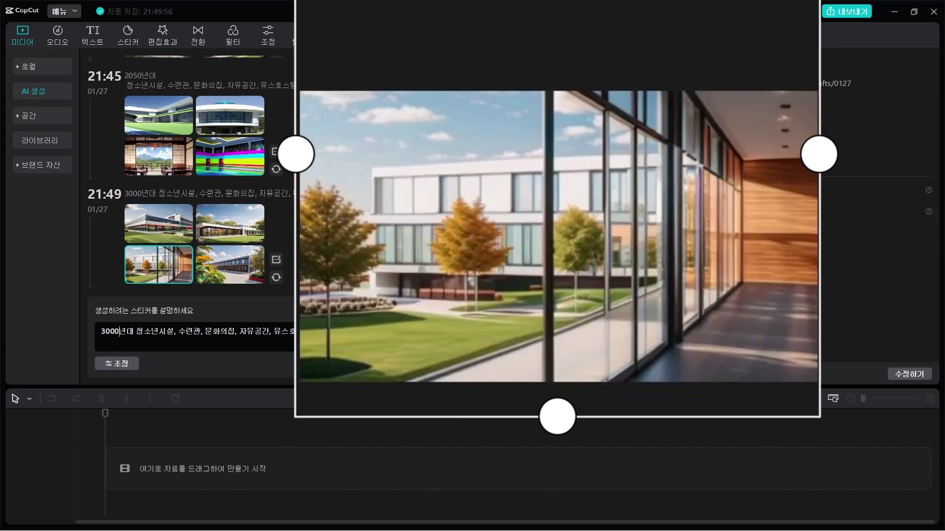
- Replace 3000년대 with 디지털시대 at the start of the image prompt and generate a new batch
key(BackSpace)
key(BackSpace)
key(BackSpace)
key(BackSpace)
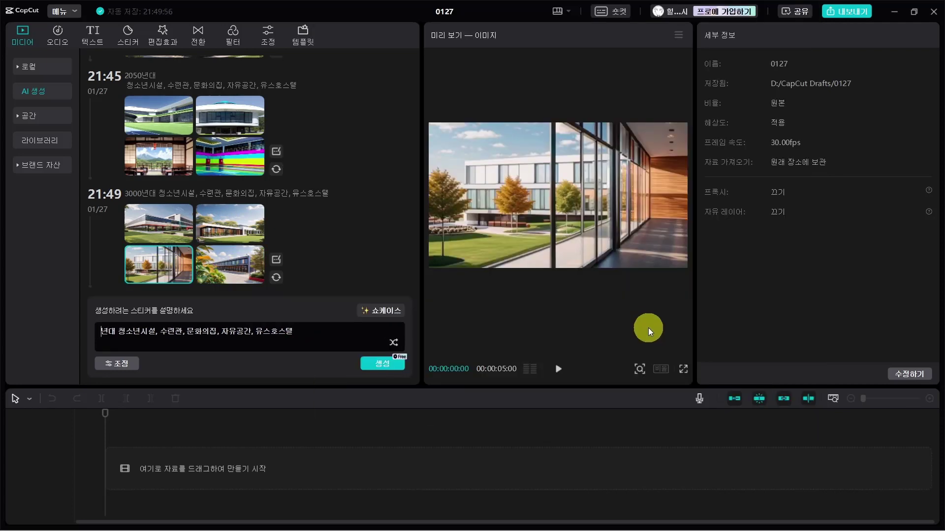
text(디지털시대)
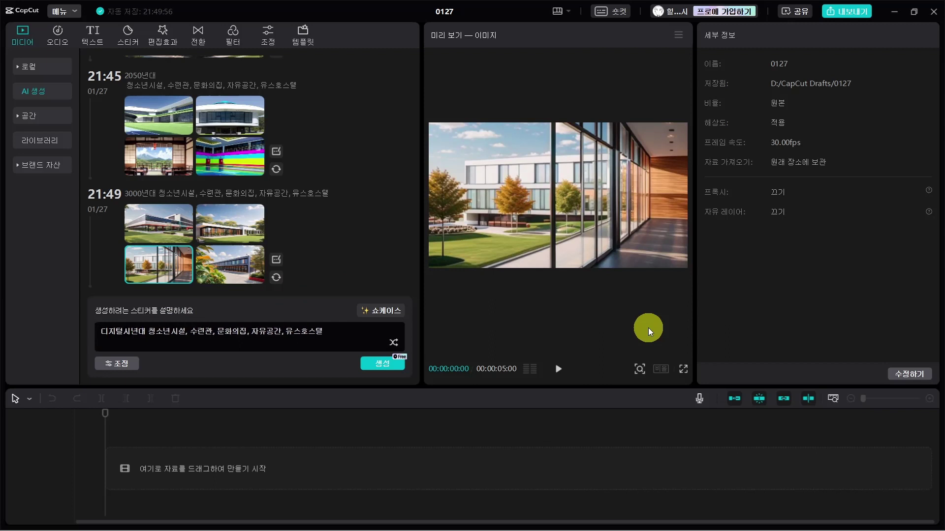
key(Delete)
key(Delete)
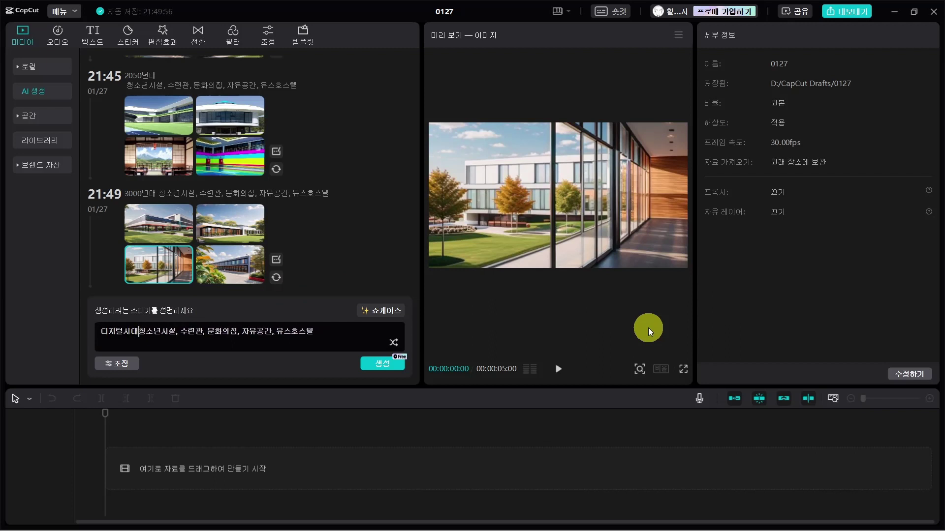
click(386, 360)
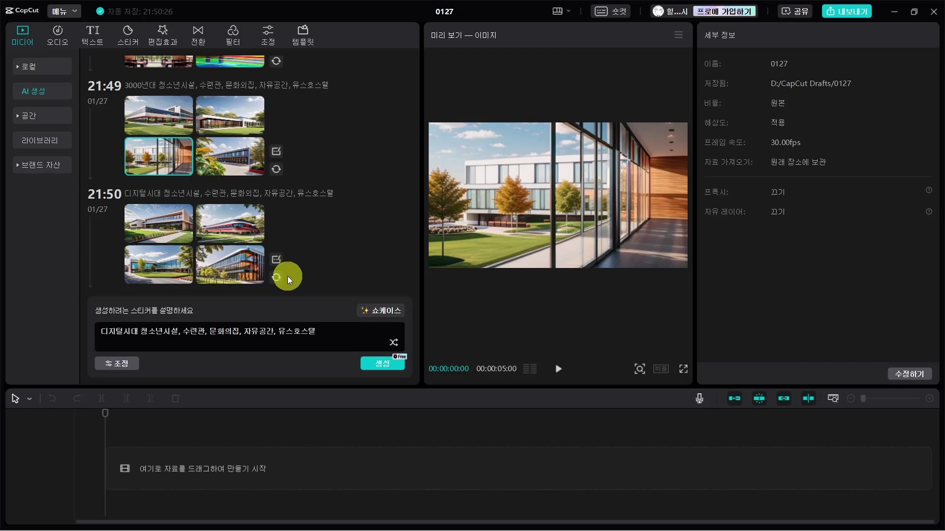
- Preview the four generated images of the 디지털시대 batch
click(173, 218)
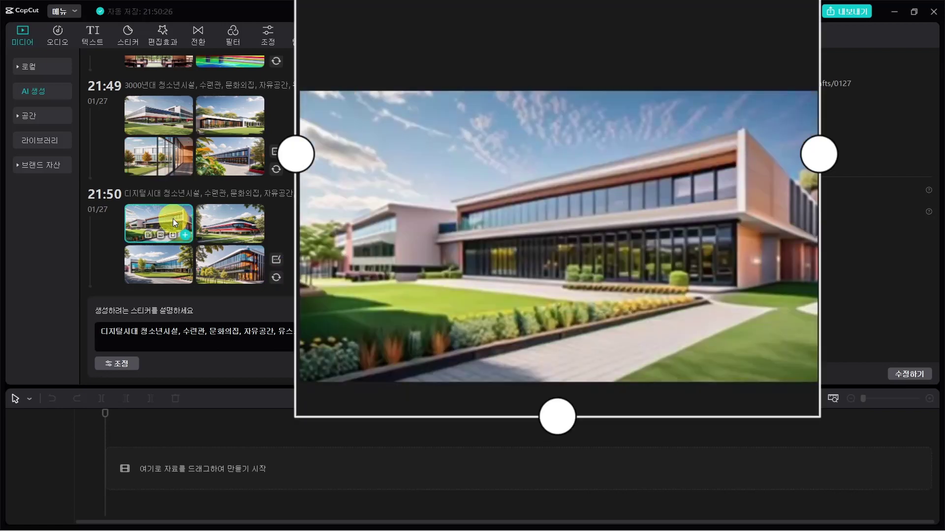
click(248, 220)
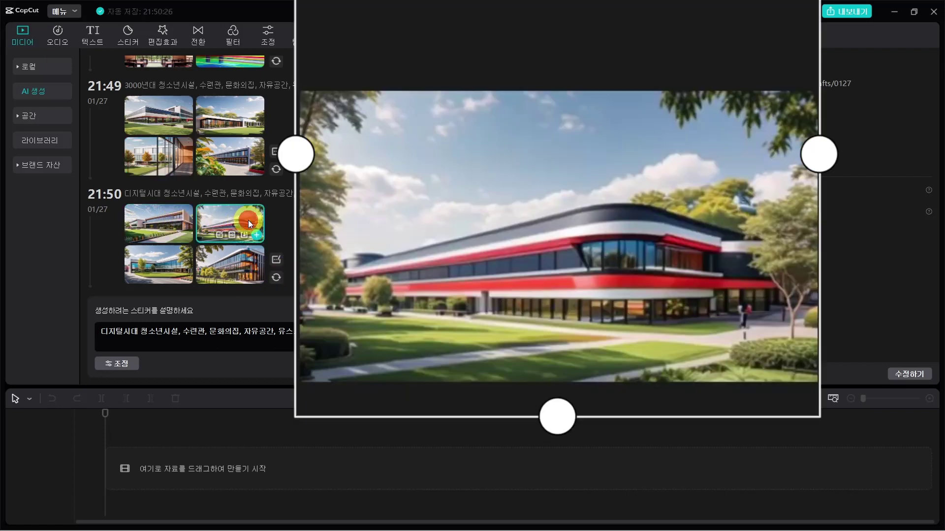
click(159, 257)
click(229, 264)
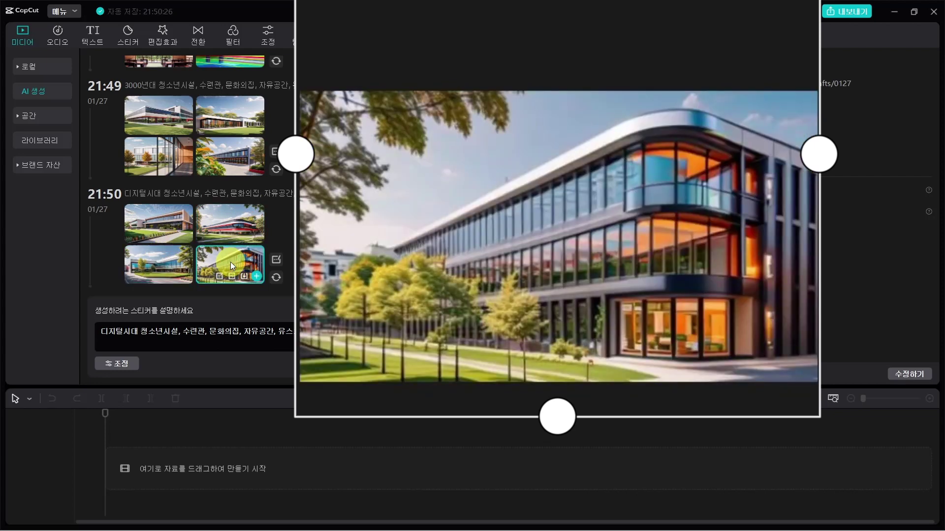
- Generate a single enhanced version of the dark curved-corner building from the 디지털시대 batch
click(270, 271)
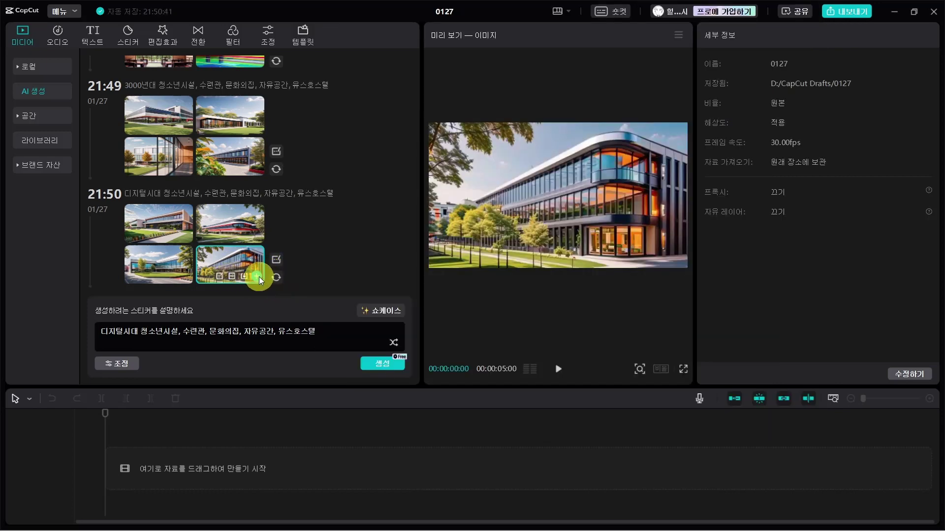
click(221, 275)
click(589, 99)
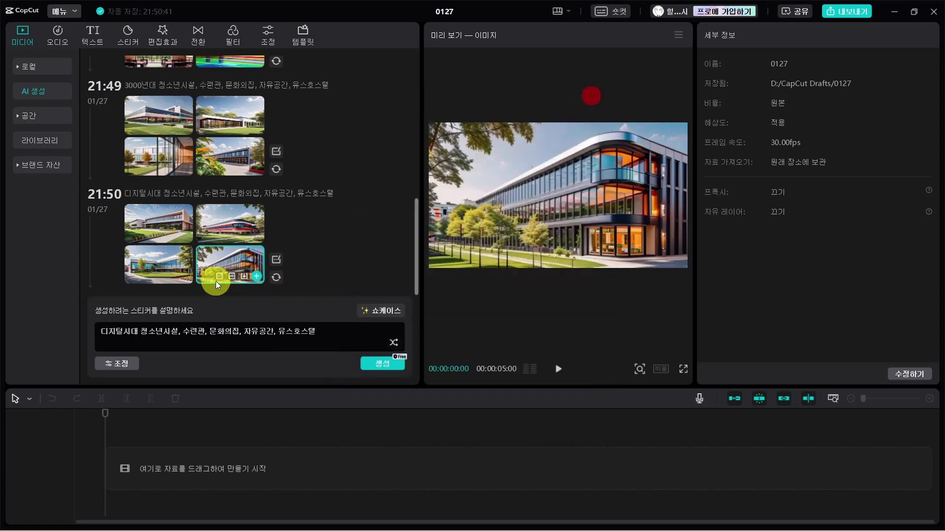
click(234, 274)
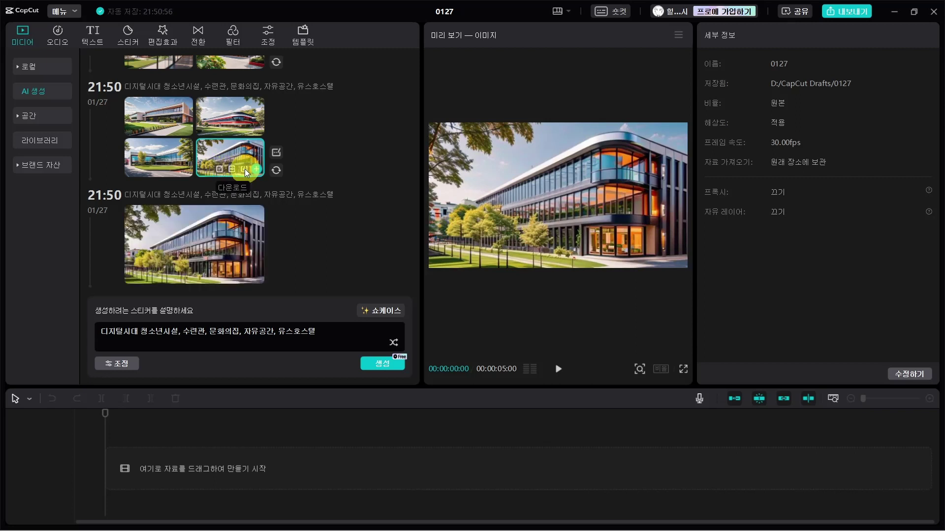
- Download the original curved-corner building image from the four-image batch to the 바탕 화면 folder
click(245, 170)
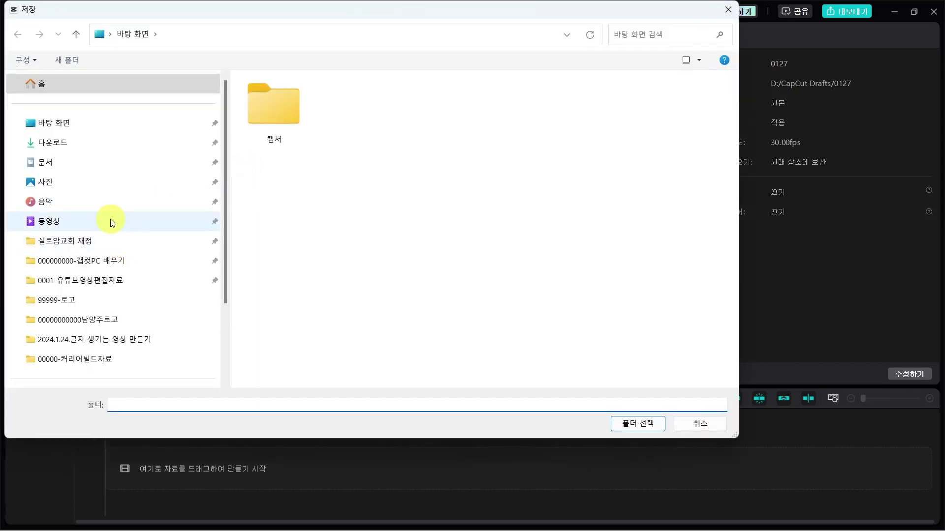
click(56, 123)
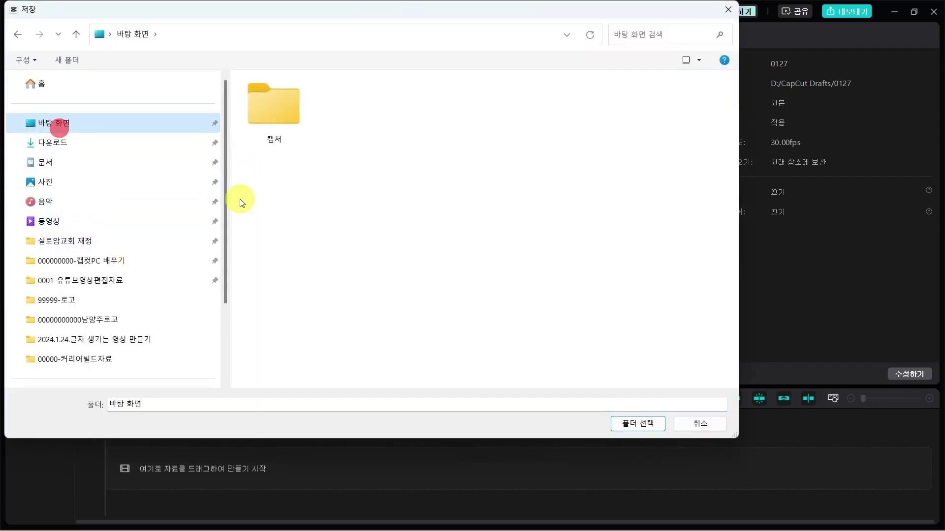
click(644, 426)
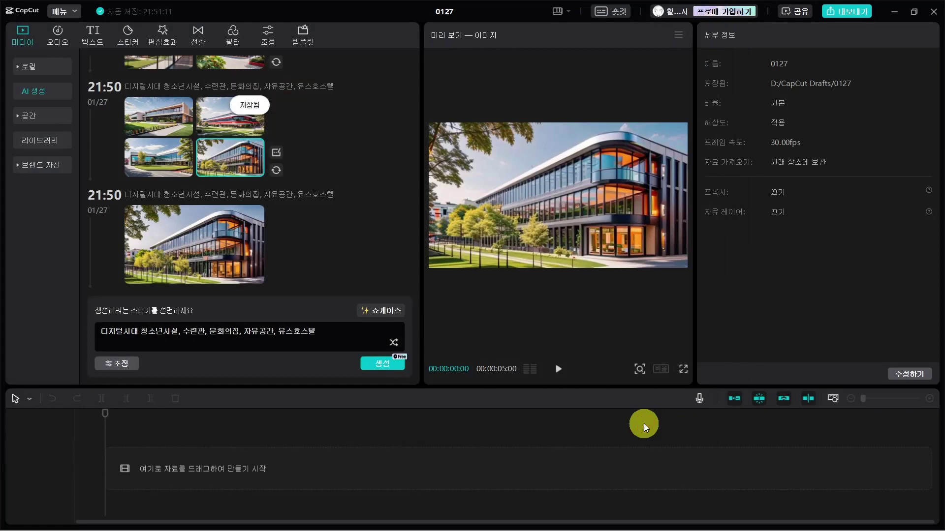
- Open the downloaded building image from the desktop, inspect it enlarged, close it and return to CapCut
click(894, 9)
double_click(29, 473)
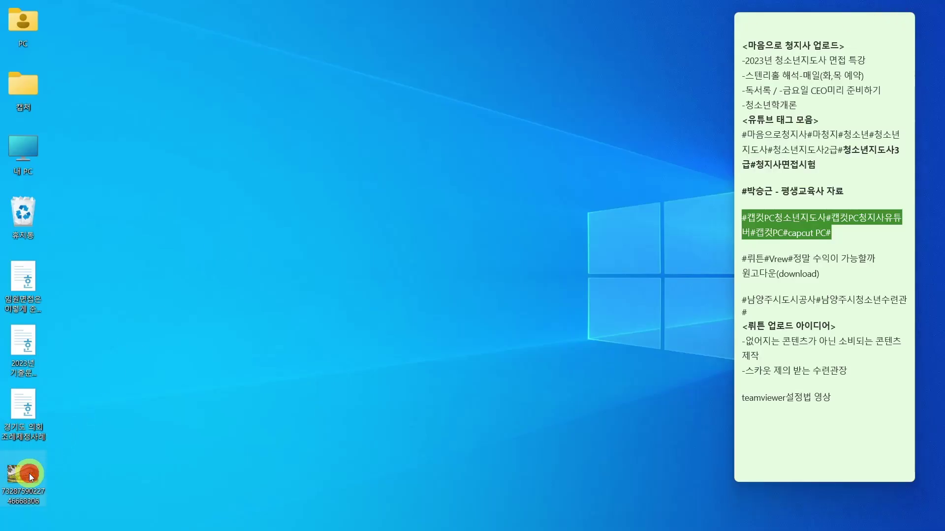
scroll(653, 318, up, 5)
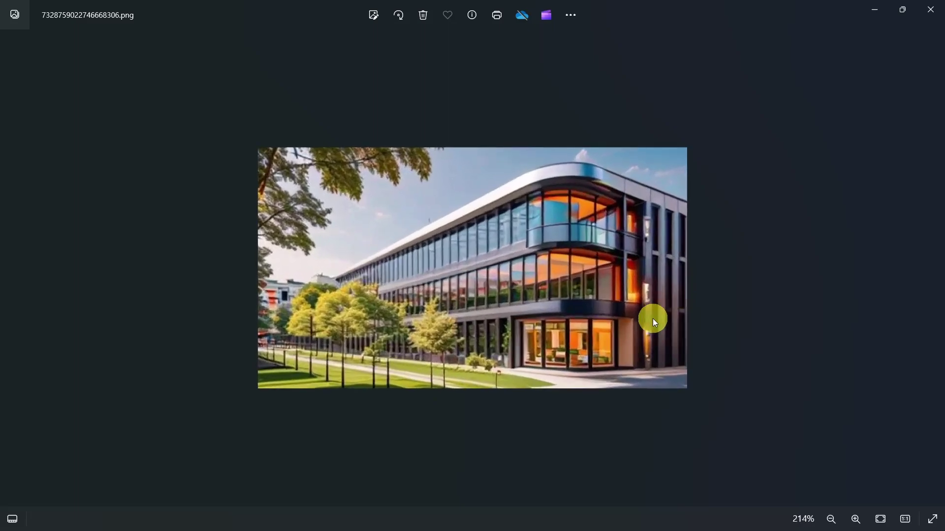
scroll(654, 321, down, 3)
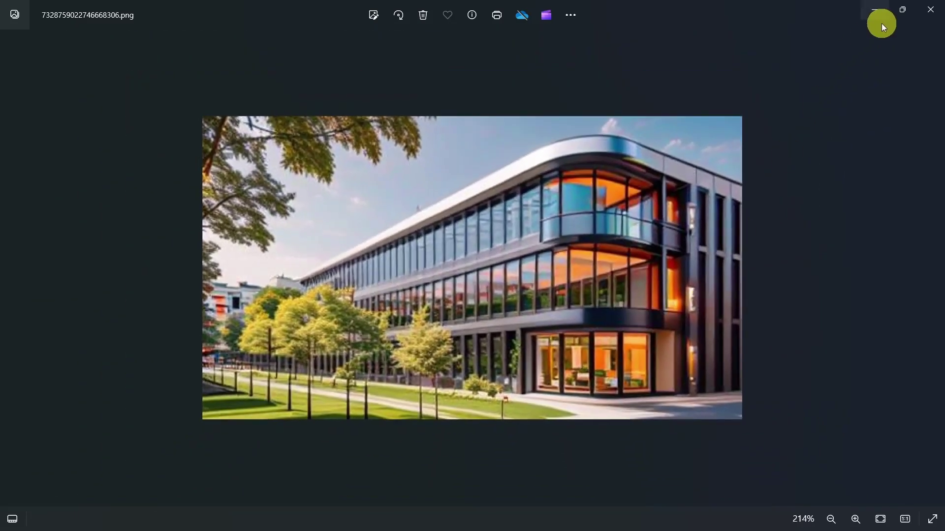
click(936, 9)
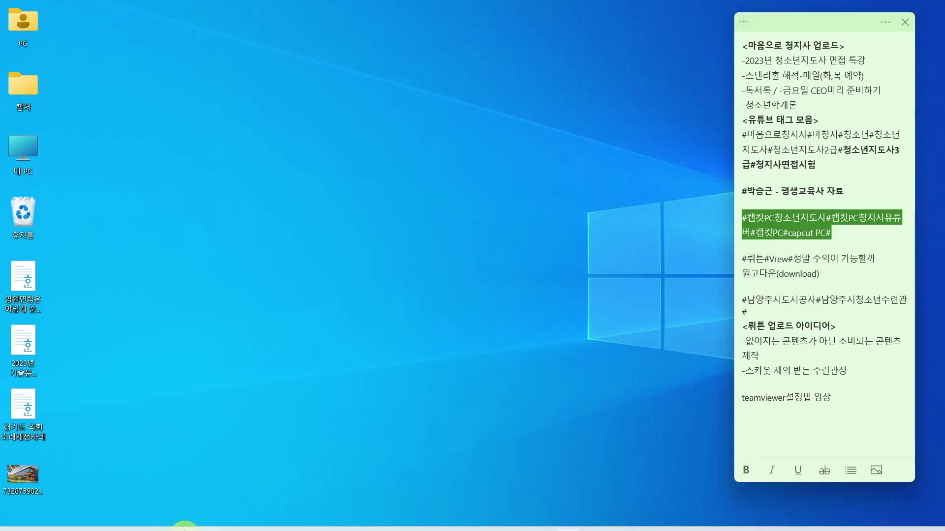
click(344, 521)
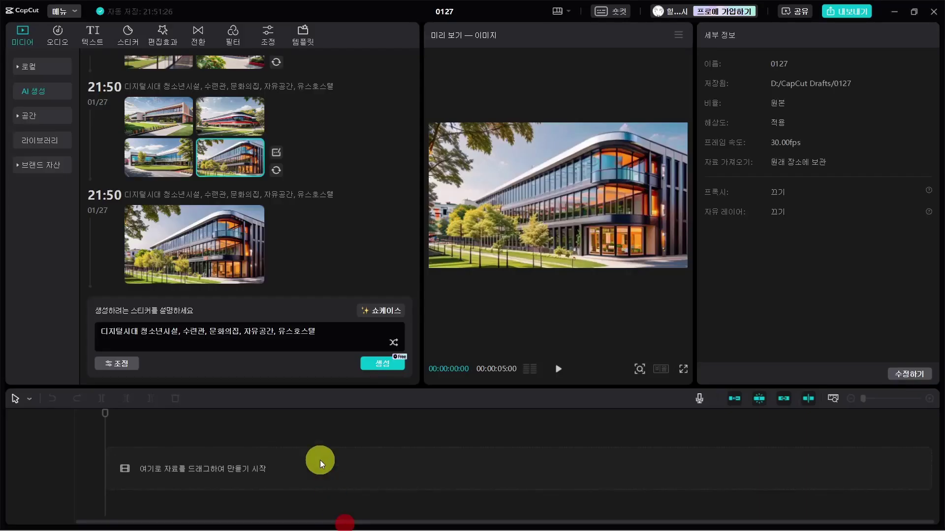
- Download the enhanced single version of the curved-corner building to the 바탕 화면 folder
click(201, 243)
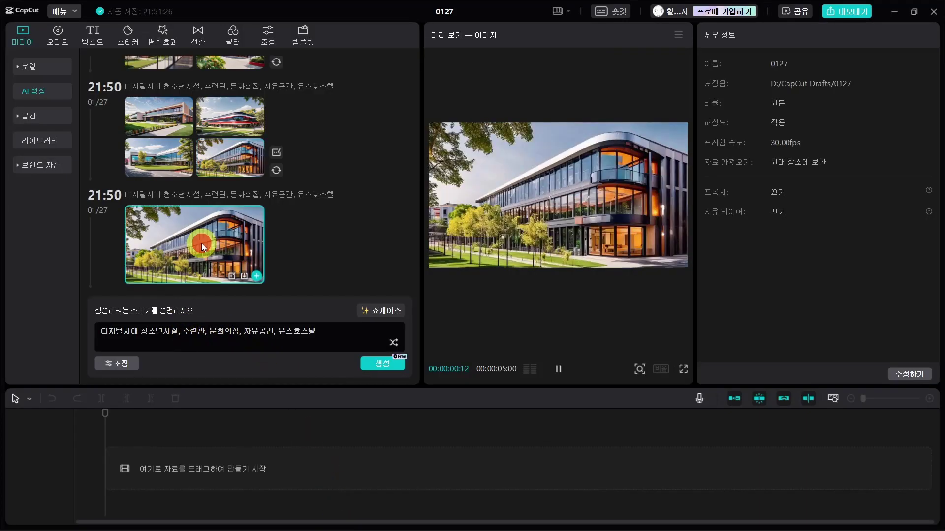
click(244, 277)
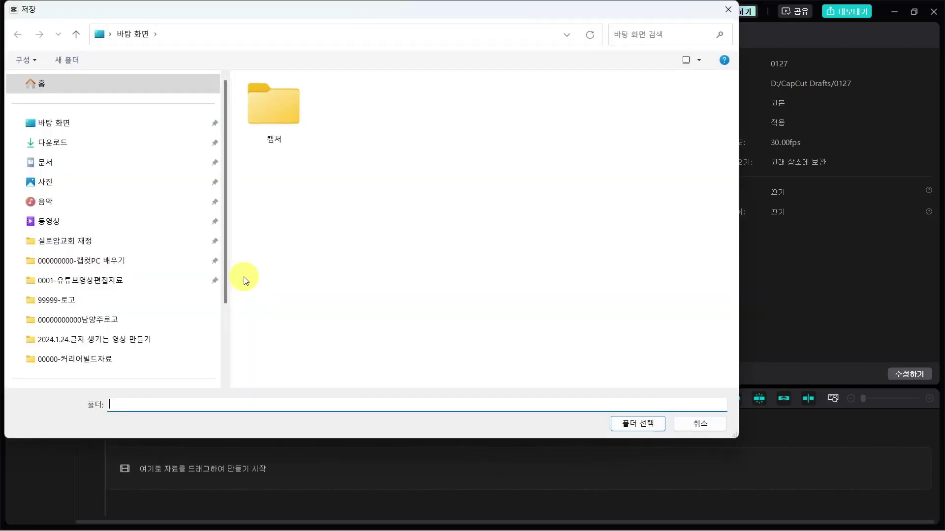
click(655, 428)
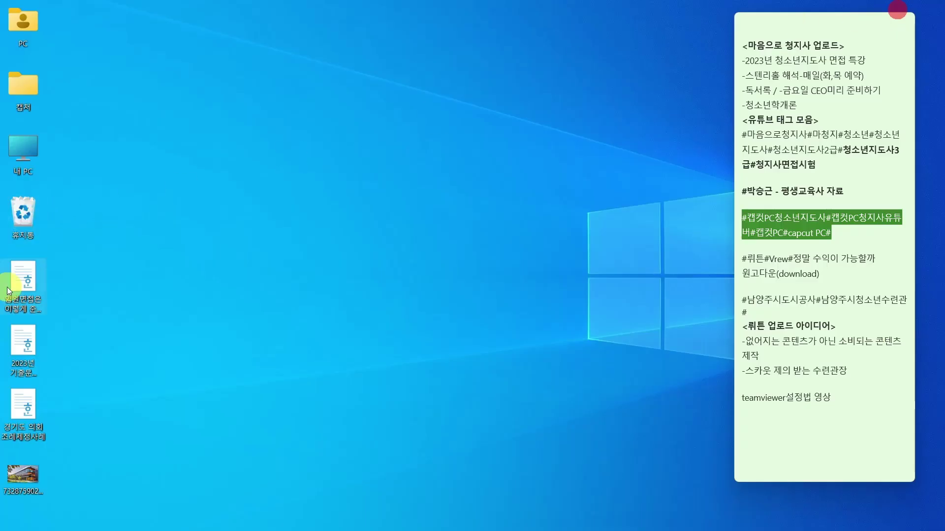
- View the original and enhanced building images saved on the desktop to compare their quality, then return to CapCut
double_click(22, 482)
click(934, 9)
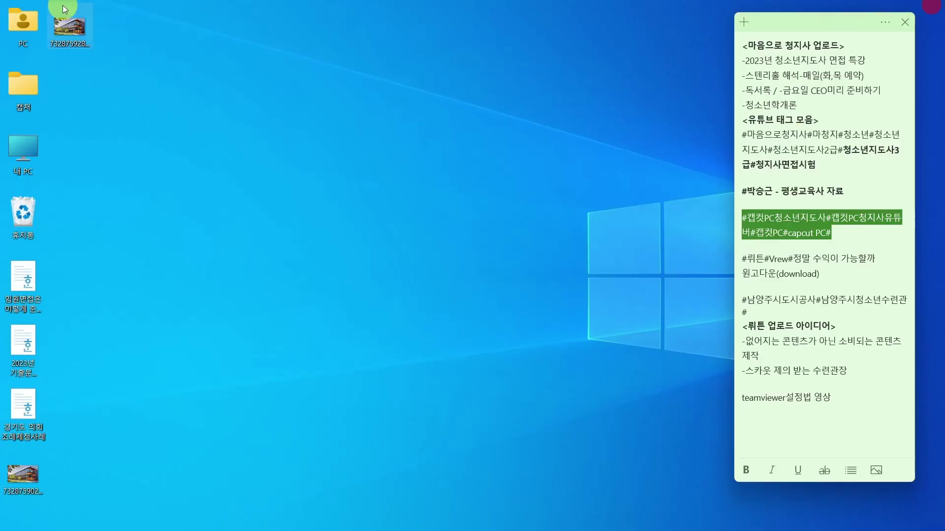
double_click(63, 30)
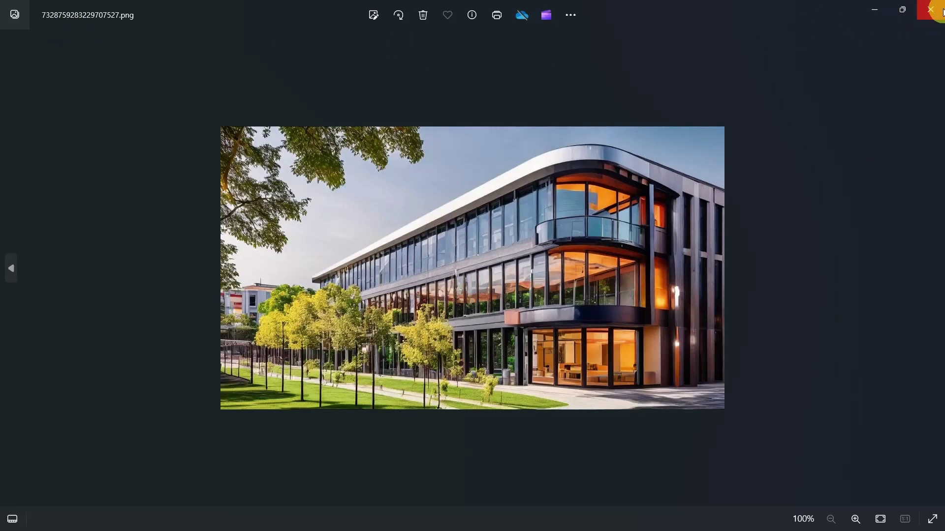
click(939, 13)
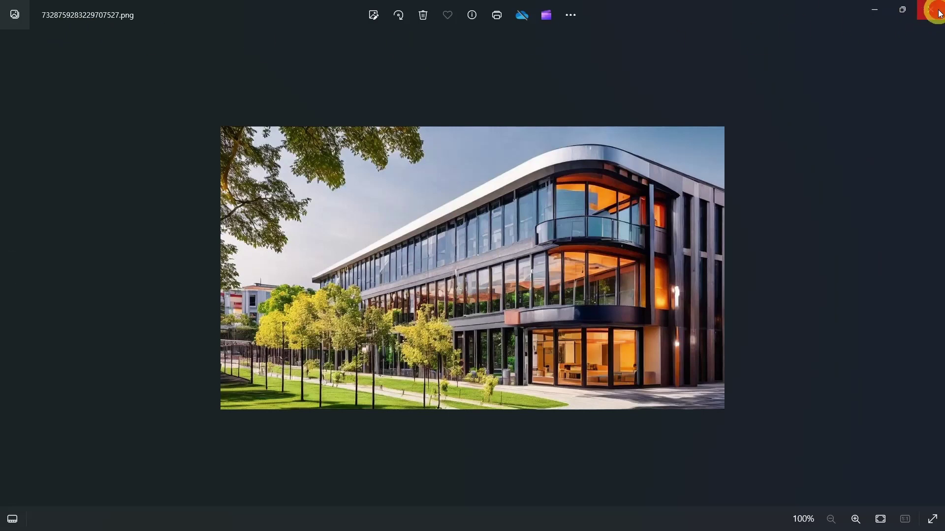
key(alt+Tab)
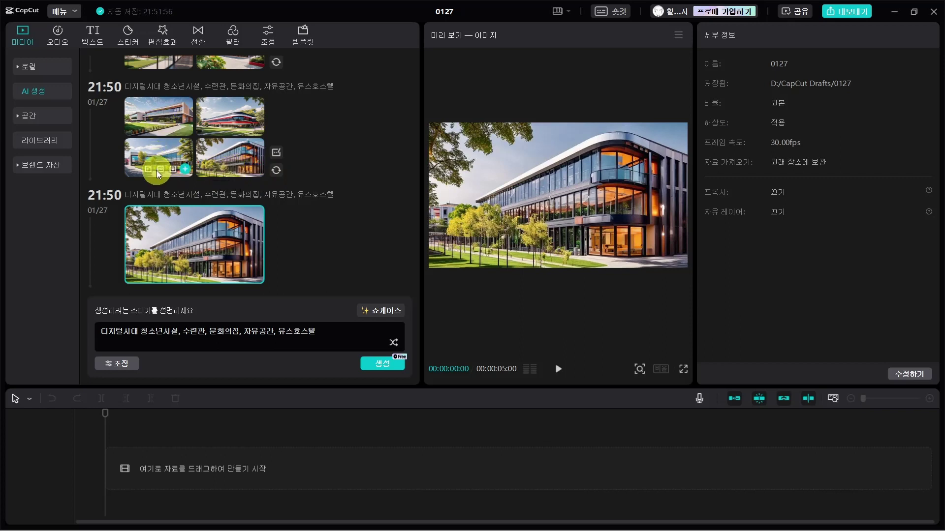
- Generate an enhanced version of the third 디지털시대 image, then append 동영상 to the prompt and generate a new batch
click(163, 169)
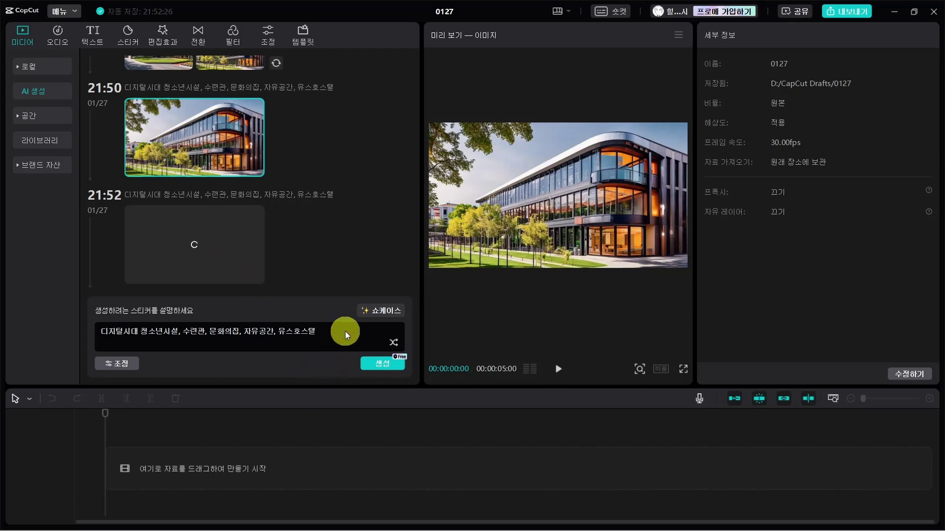
text(ㄷ)
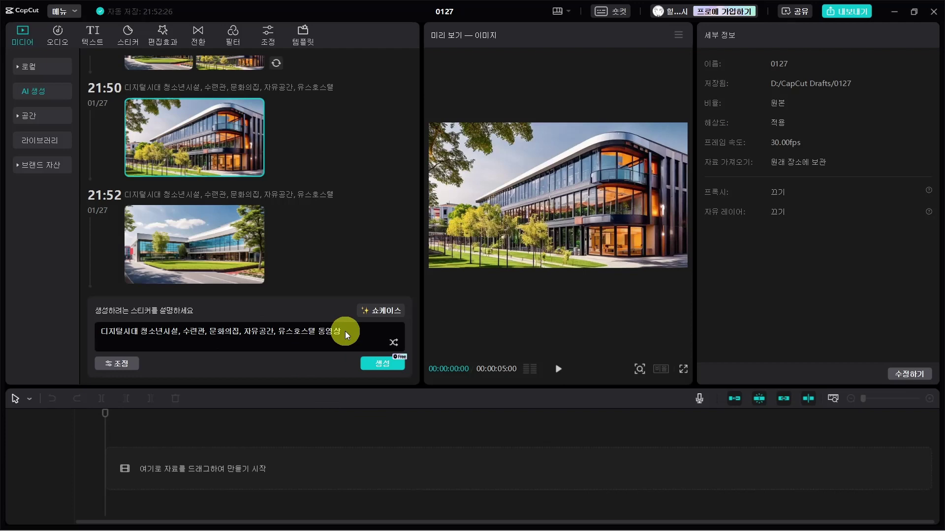
click(382, 367)
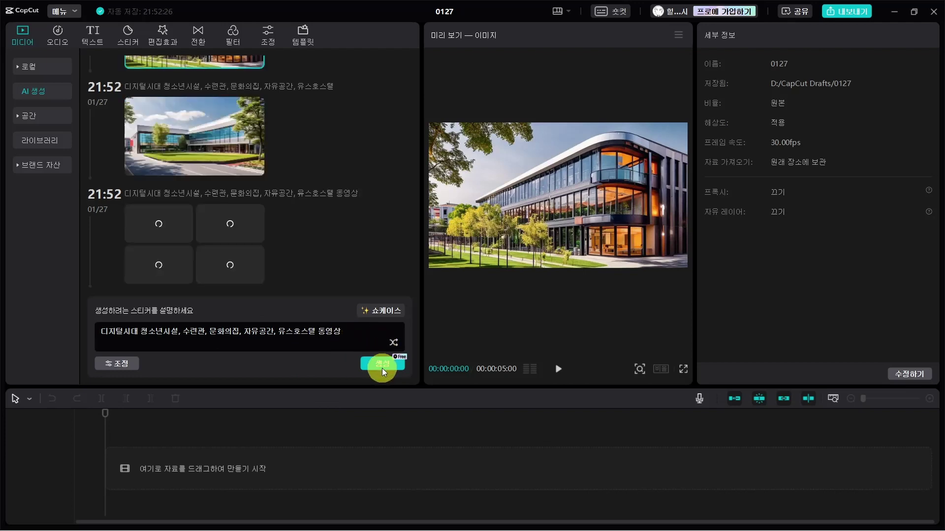
- Preview the second, third and fourth images generated from the 동영상 prompt
click(241, 215)
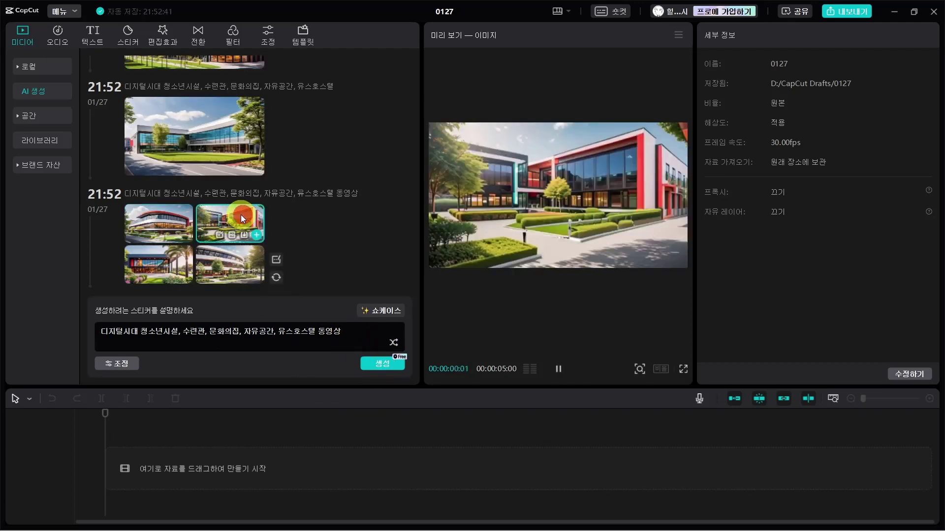
click(152, 251)
click(241, 268)
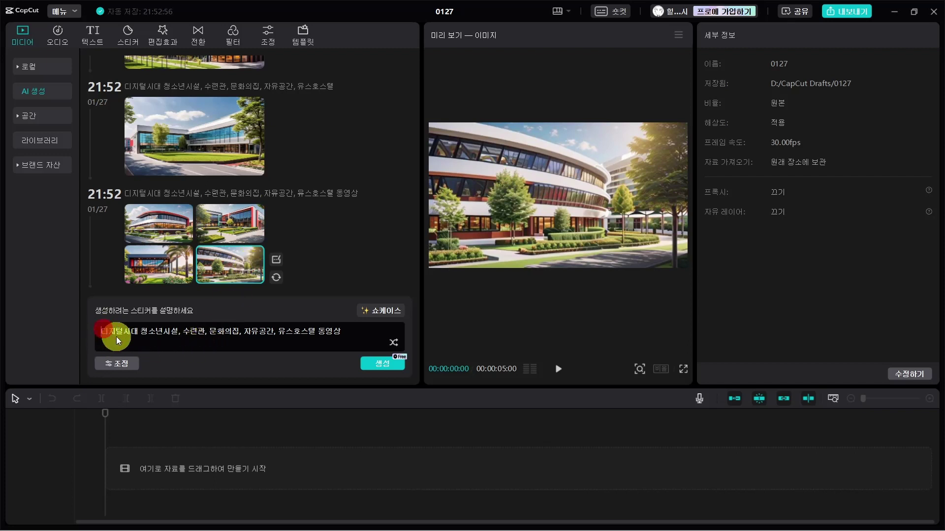
- Add 4차산업 혁명 시대, to the beginning of the prompt and generate a new batch of images
text(4차산ㅇ)
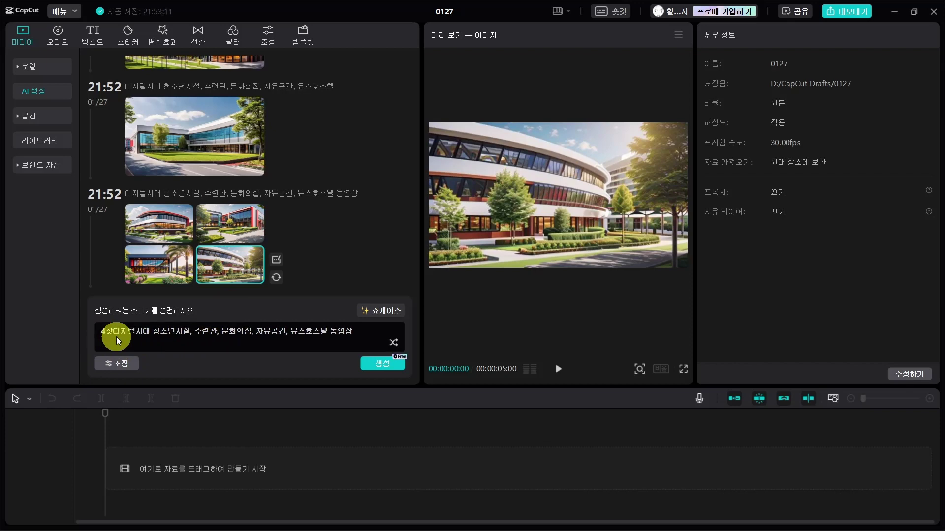
text(업 혁명 시)
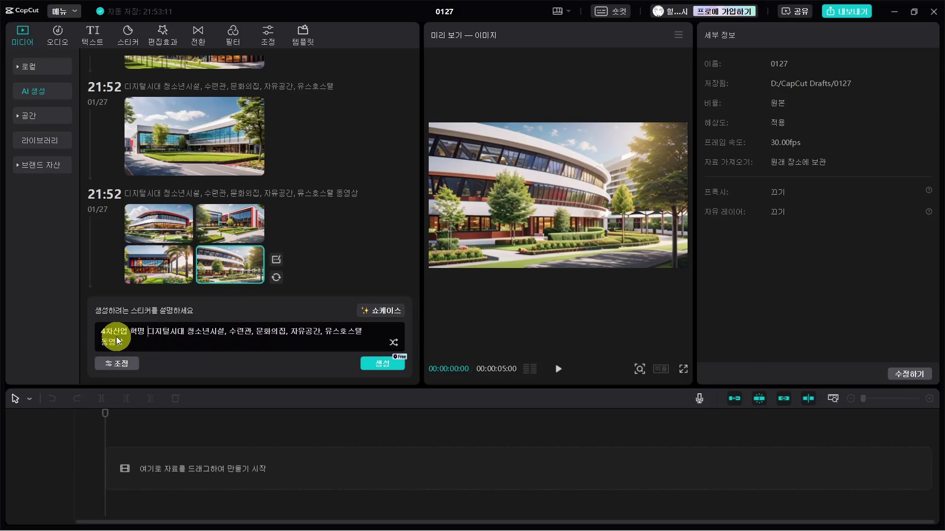
text(대,)
click(387, 364)
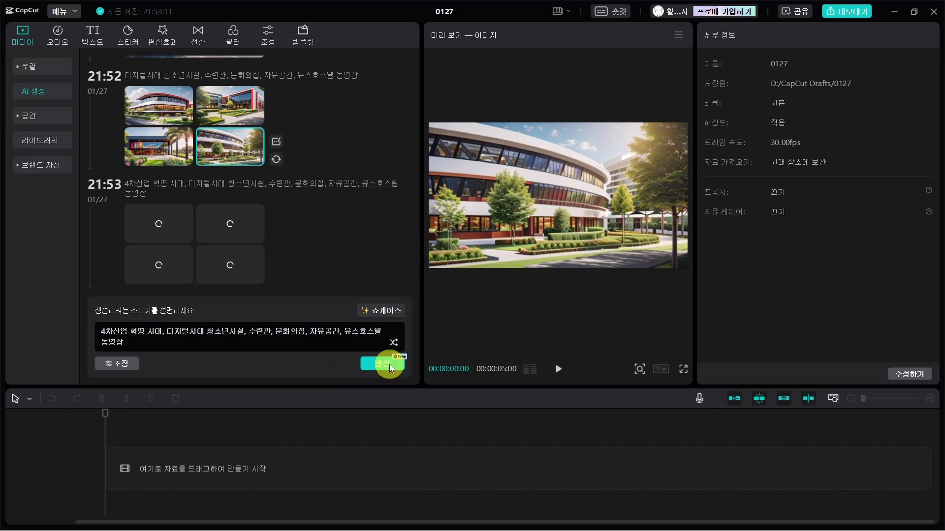
- Preview each of the four images generated from the 4차산업 혁명 시대 prompt in turn
click(157, 214)
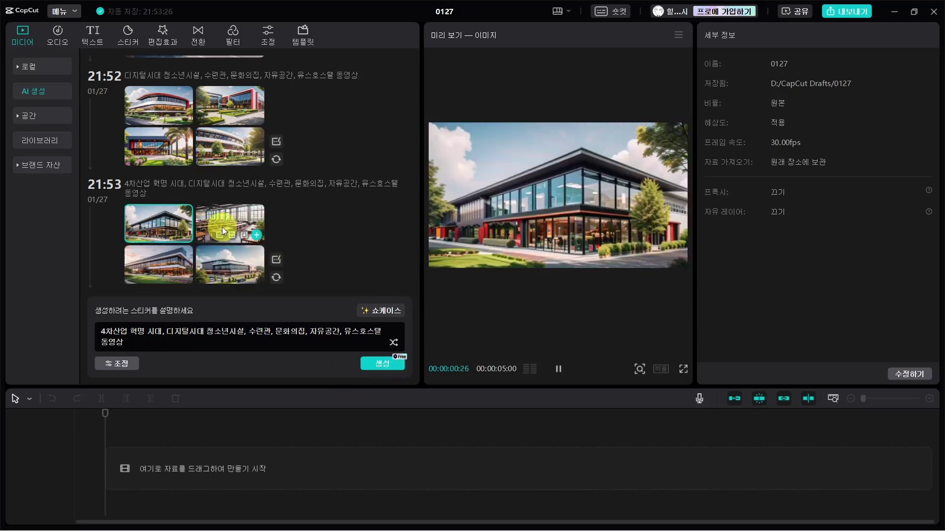
click(237, 216)
click(156, 259)
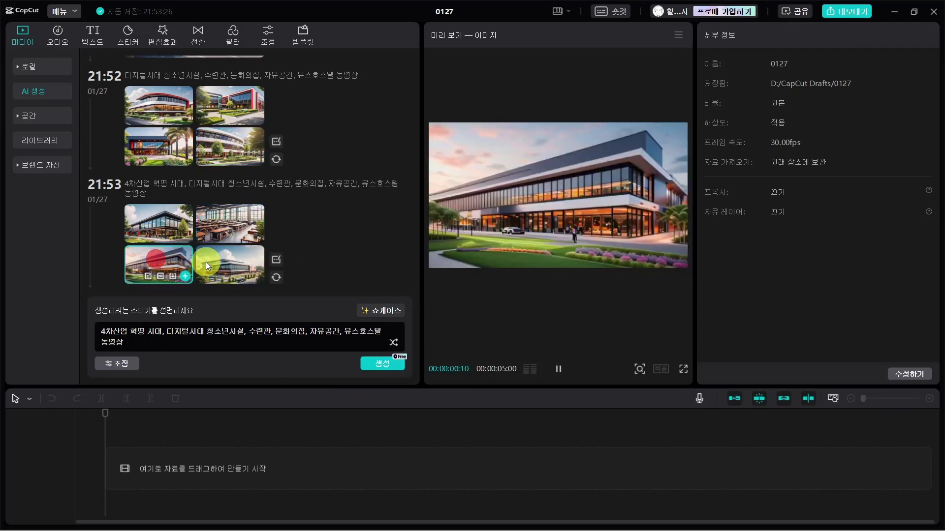
click(239, 265)
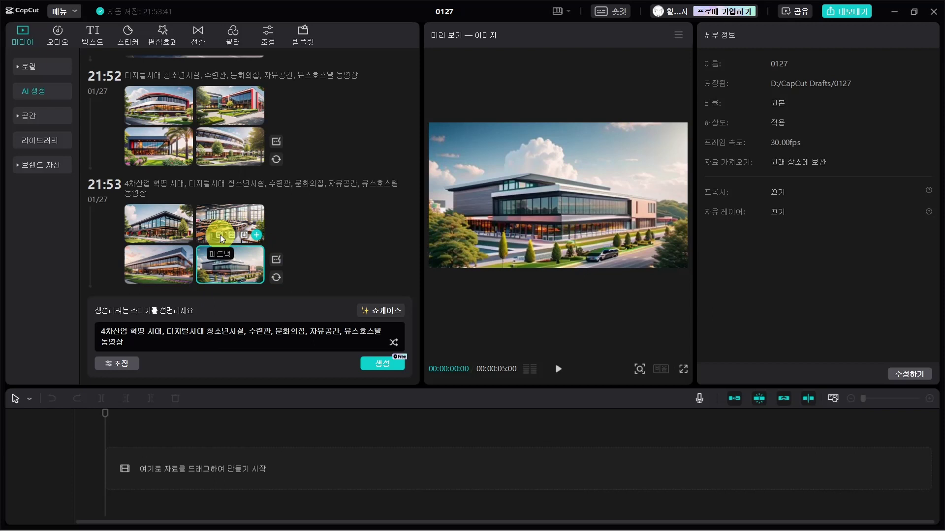
- Generate an enhanced version of the second image, the interior with rows of tables, and download it to the 바탕 화면 folder
click(232, 235)
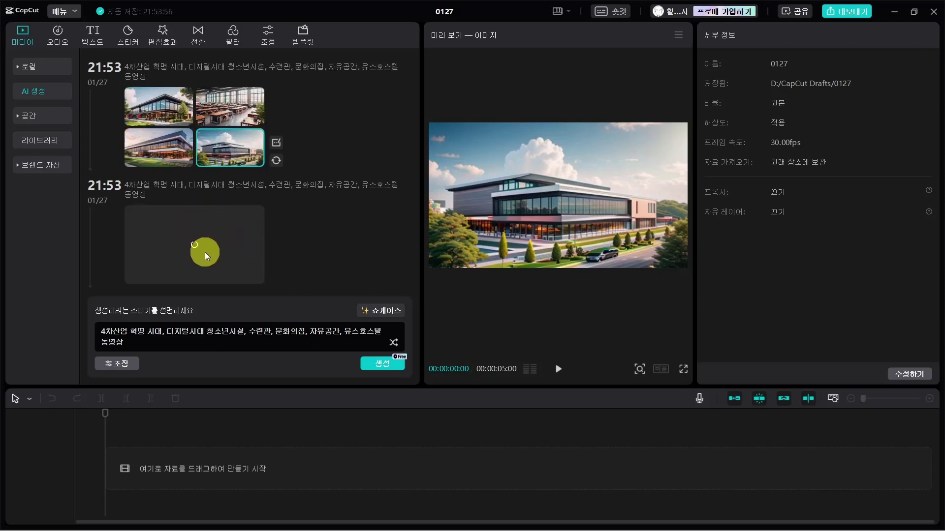
click(246, 277)
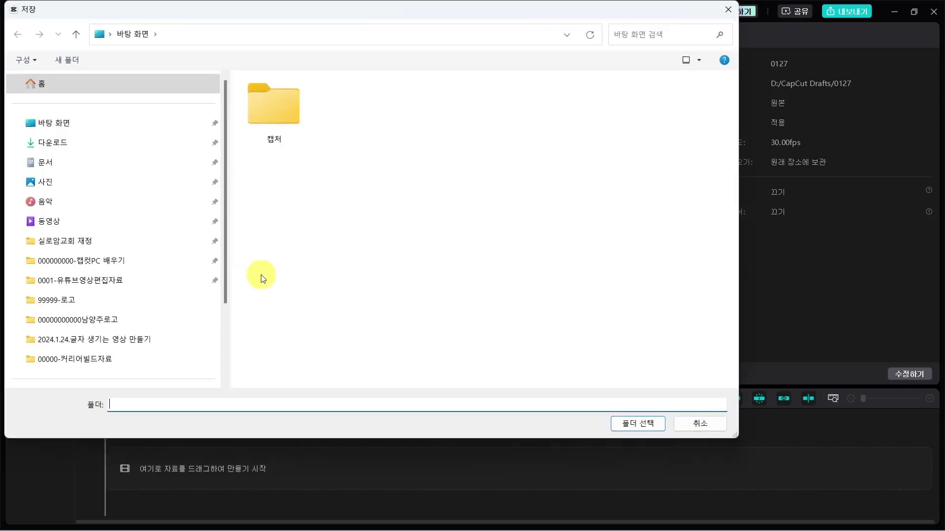
click(638, 422)
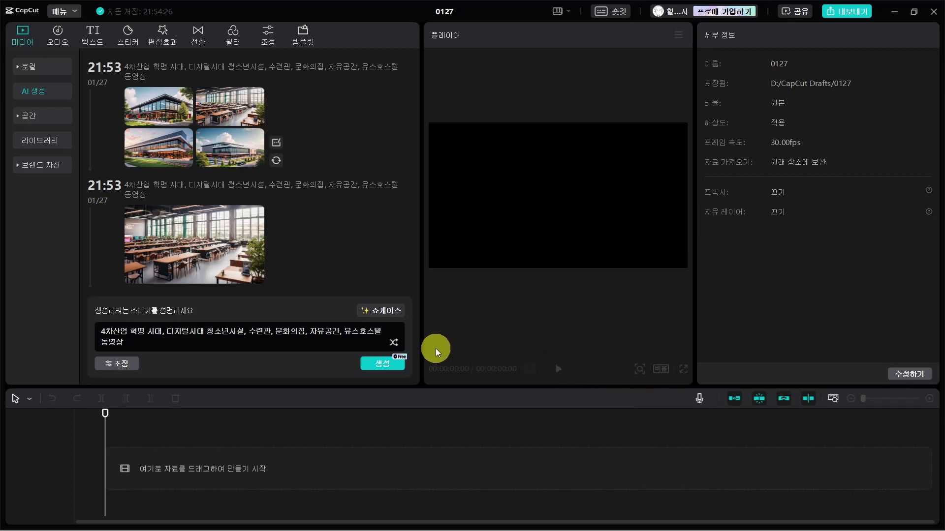
- Browse the 가로 화면 examples in the prompt showcase and use the prompt of the snow-covered Swiss Alps ski resort
click(388, 312)
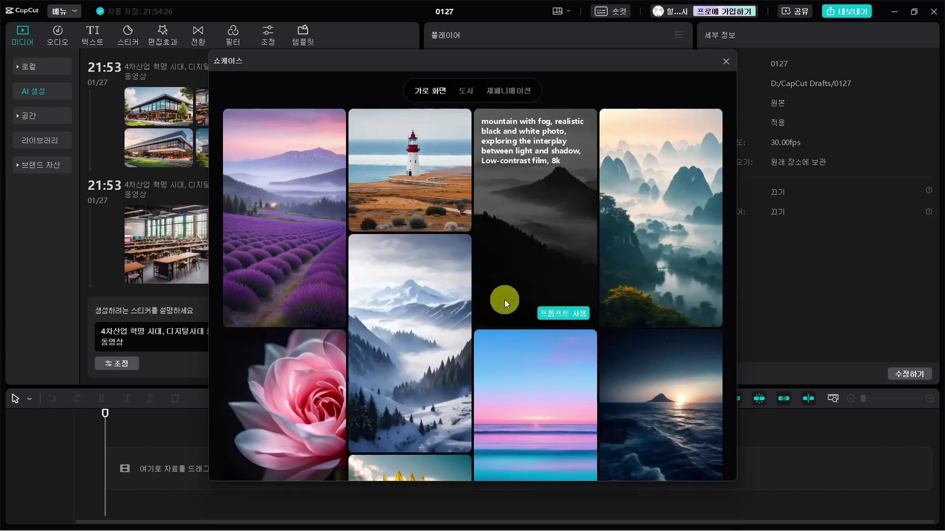
scroll(572, 338, down, 5)
scroll(579, 348, down, 5)
scroll(580, 348, down, 5)
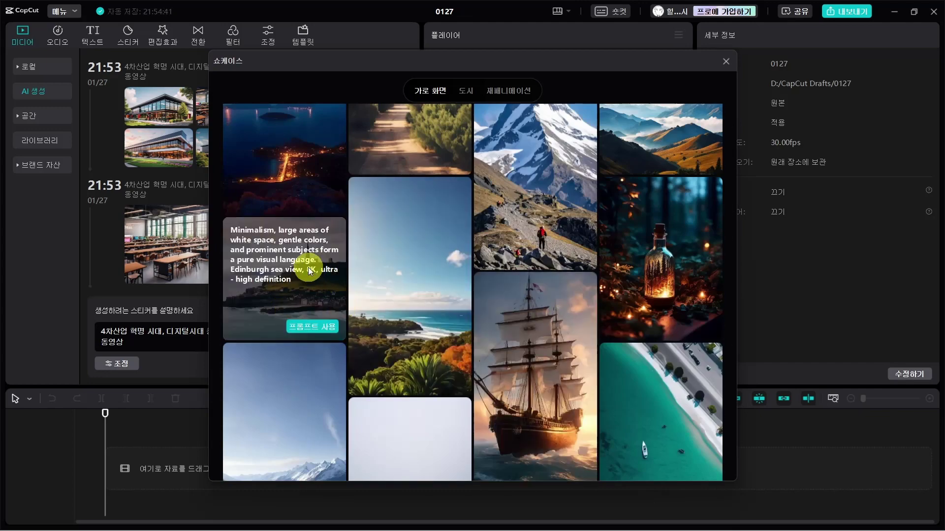
scroll(310, 271, down, 10)
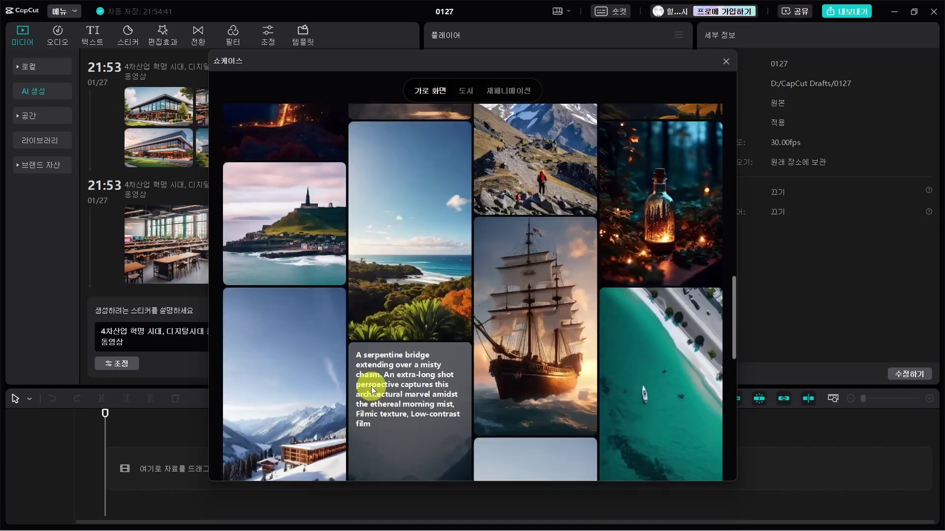
scroll(506, 395, up, 3)
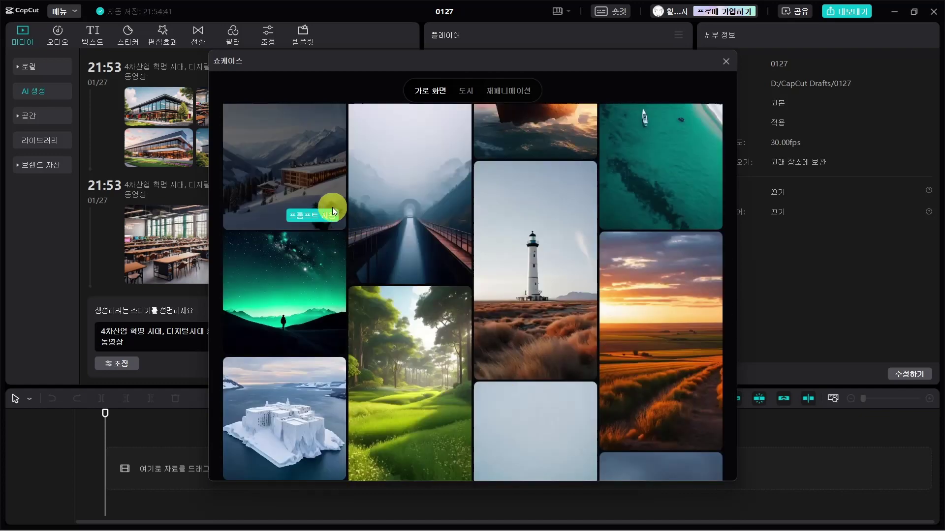
click(314, 213)
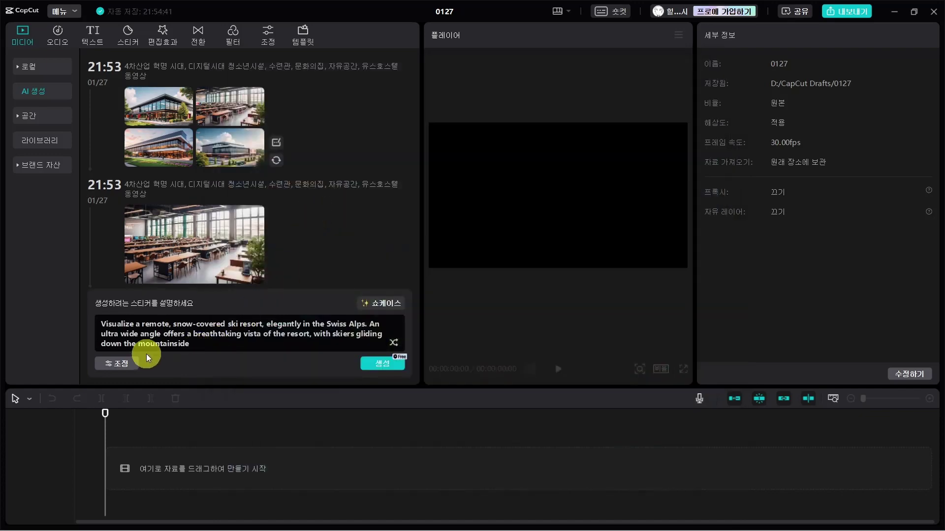